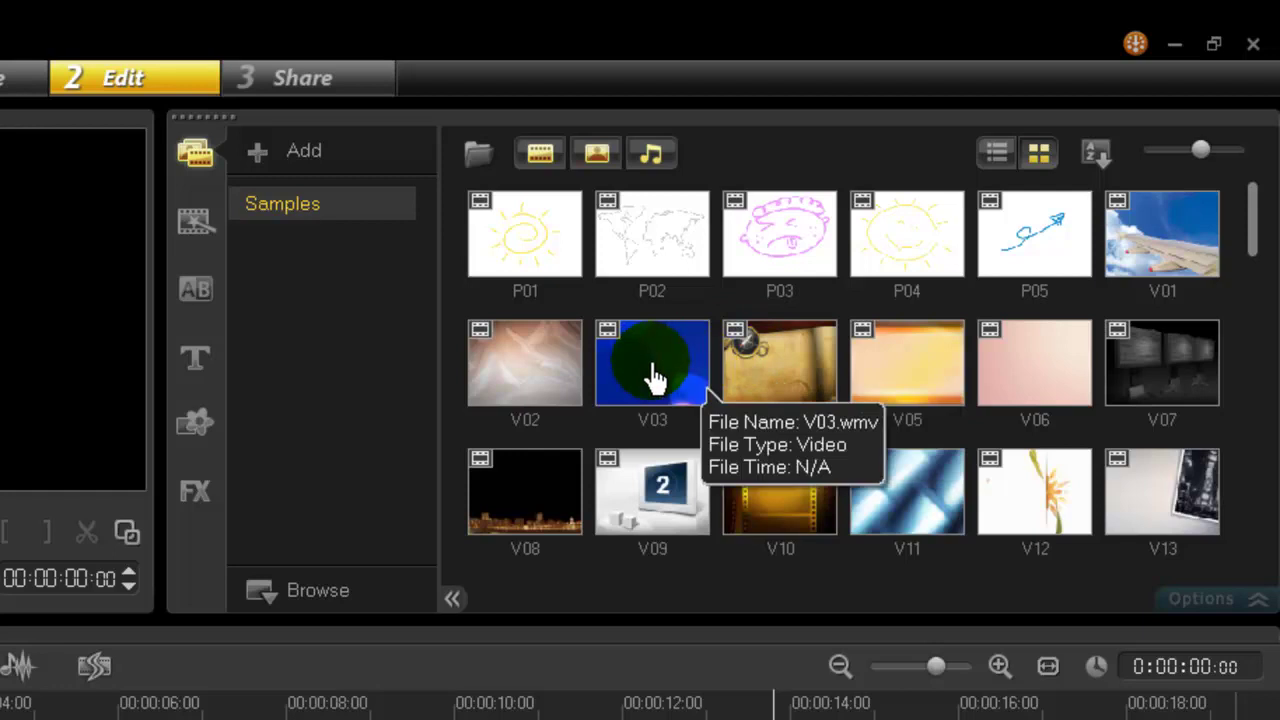
Step: Limit the media library to photos, place the sample photo I01 at the start of the video track and play the clip
{"action": "left_click", "coordinate": [541, 156]}
{"action": "left_click", "coordinate": [660, 160]}
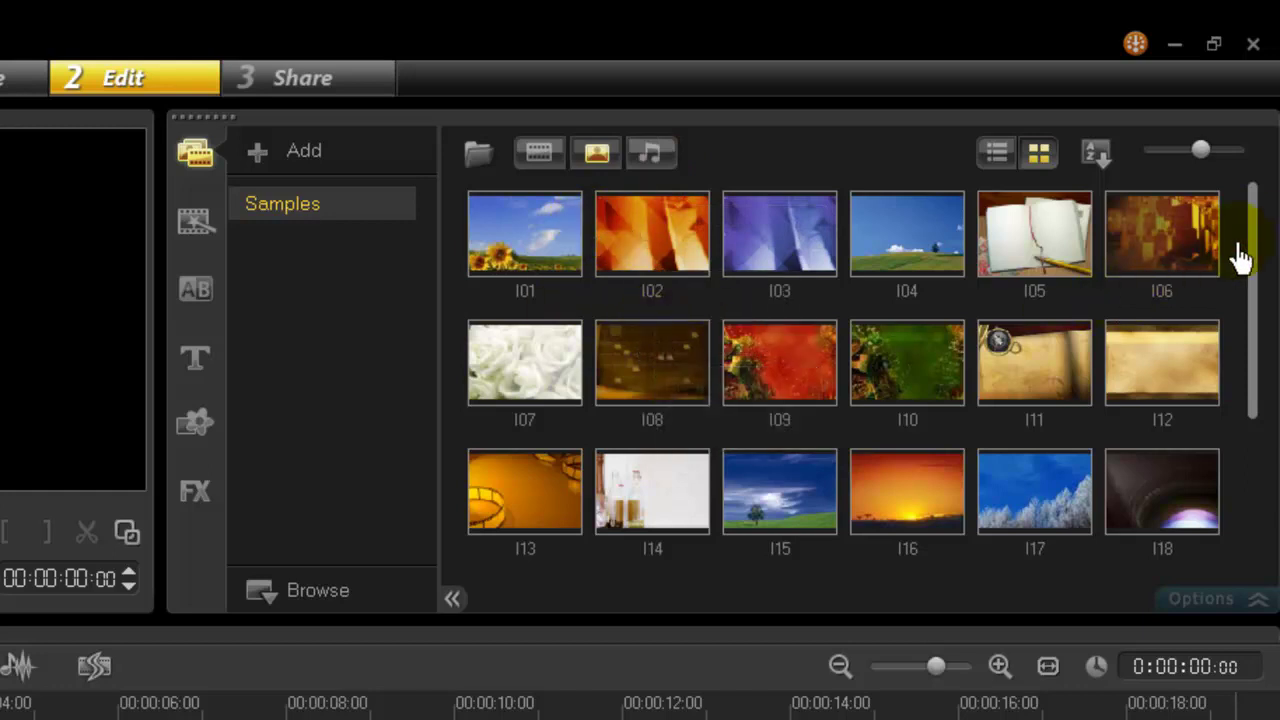
{"action": "left_click_drag", "start_coordinate": [1254, 243], "coordinate": [1257, 206]}
{"action": "left_click", "coordinate": [528, 253]}
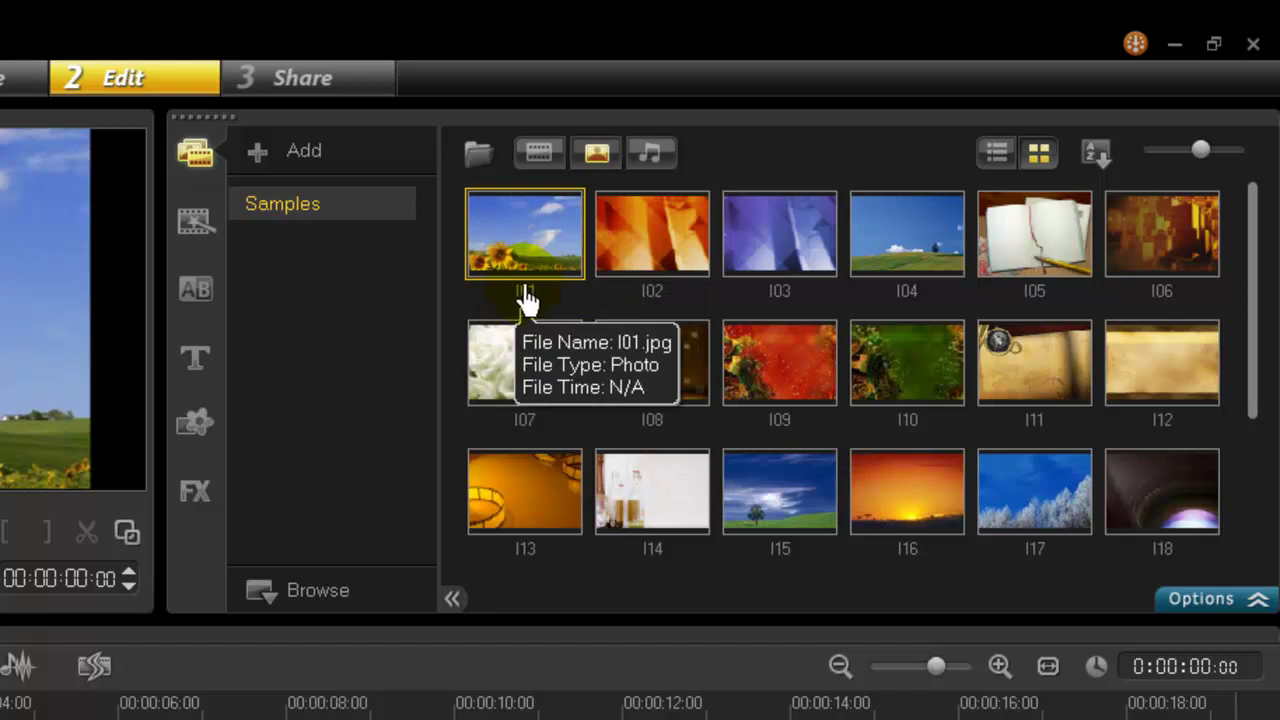
{"action": "left_click_drag", "start_coordinate": [543, 242], "coordinate": [0, 719]}
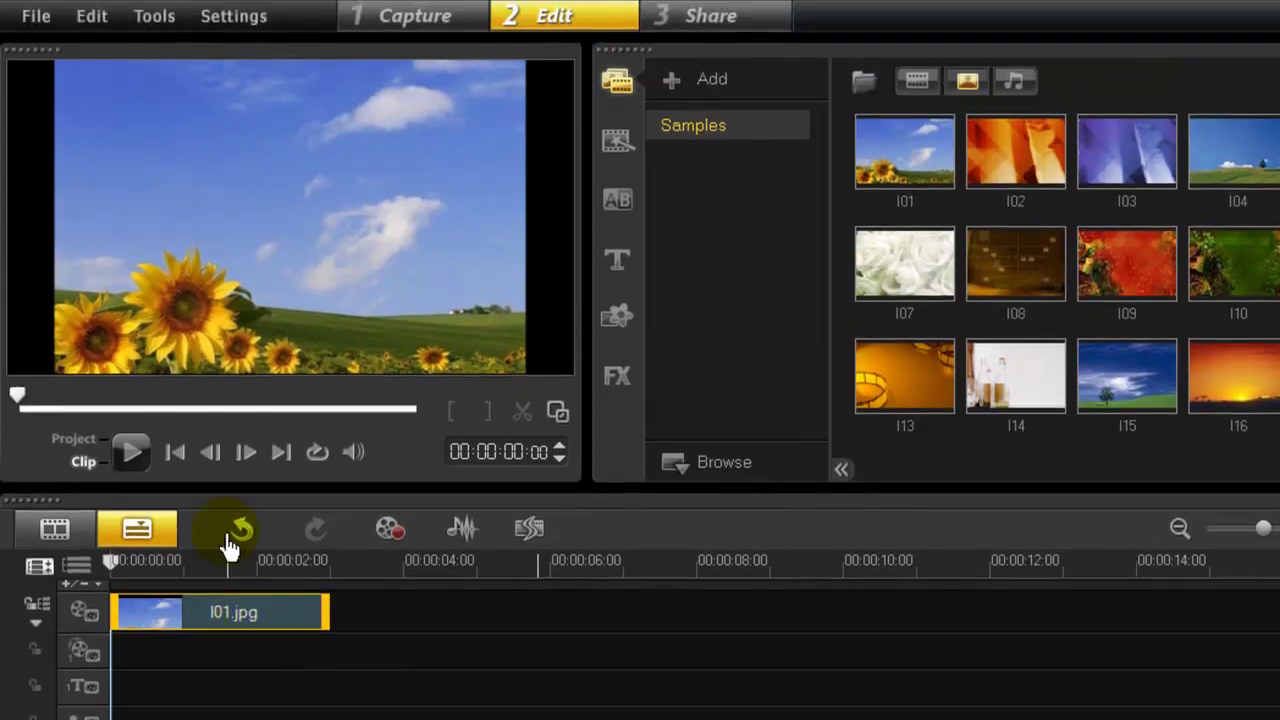
{"action": "left_click", "coordinate": [132, 458]}
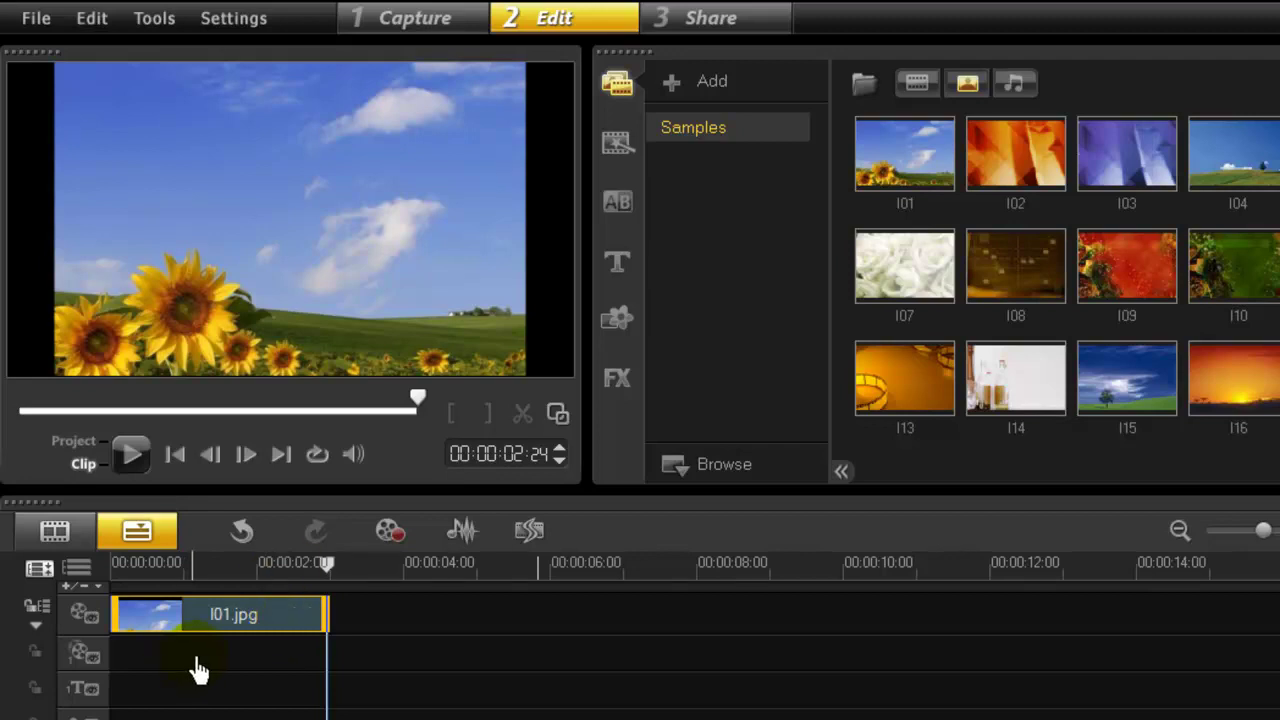
Step: Set the duration of the I01.jpg photo clip to 5 seconds and play the project from the beginning
{"action": "left_click", "coordinate": [263, 617]}
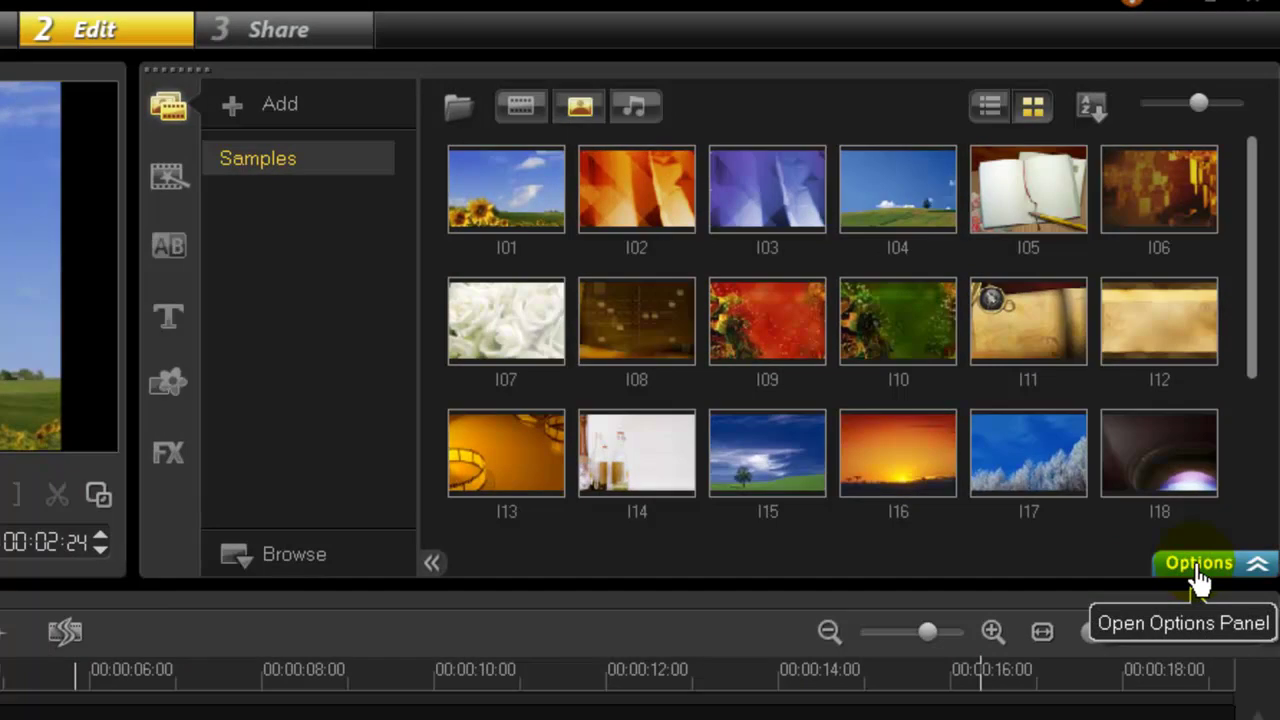
{"action": "left_click", "coordinate": [1198, 566]}
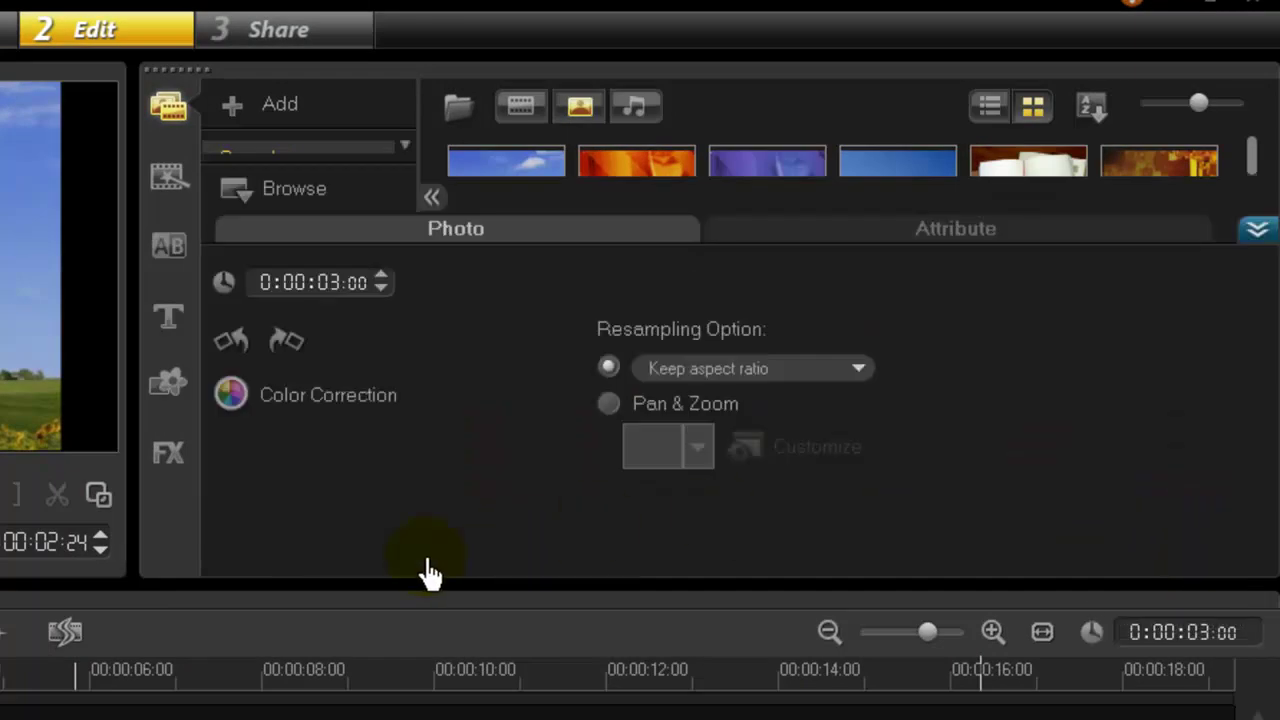
{"action": "left_click", "coordinate": [328, 283]}
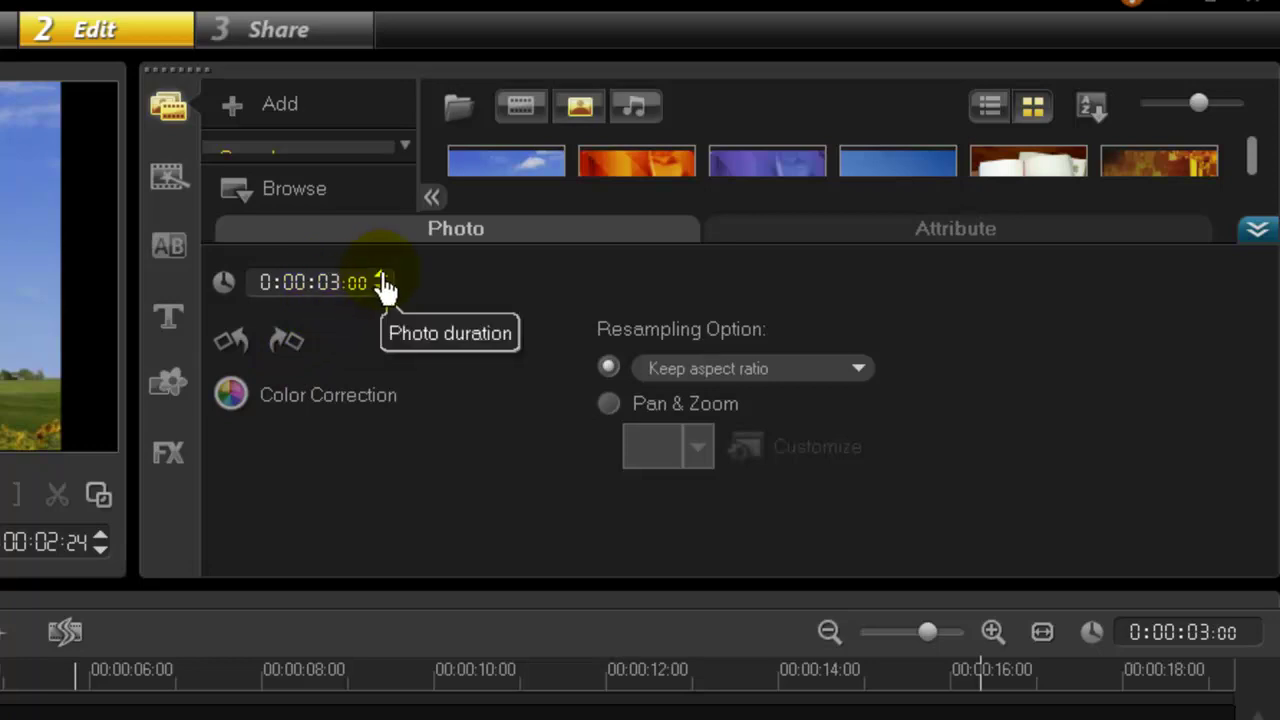
{"action": "left_click", "coordinate": [381, 278]}
{"action": "left_click", "coordinate": [461, 266]}
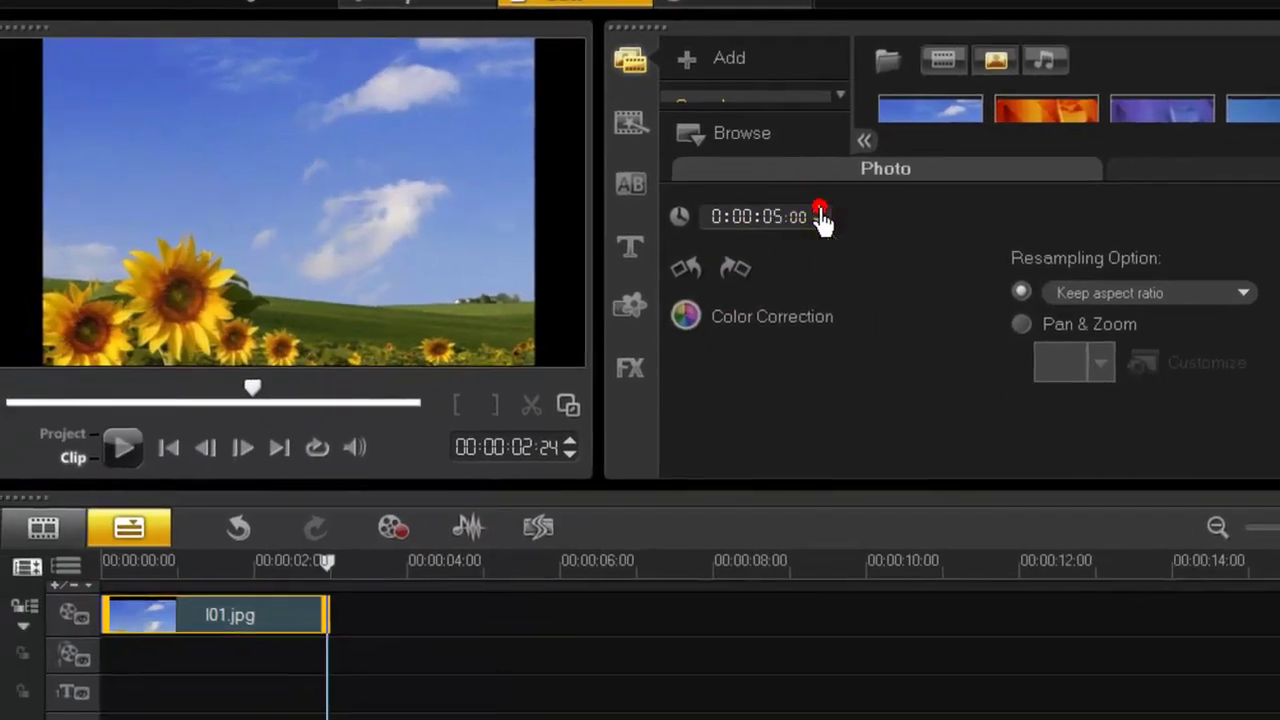
{"action": "left_click", "coordinate": [866, 275]}
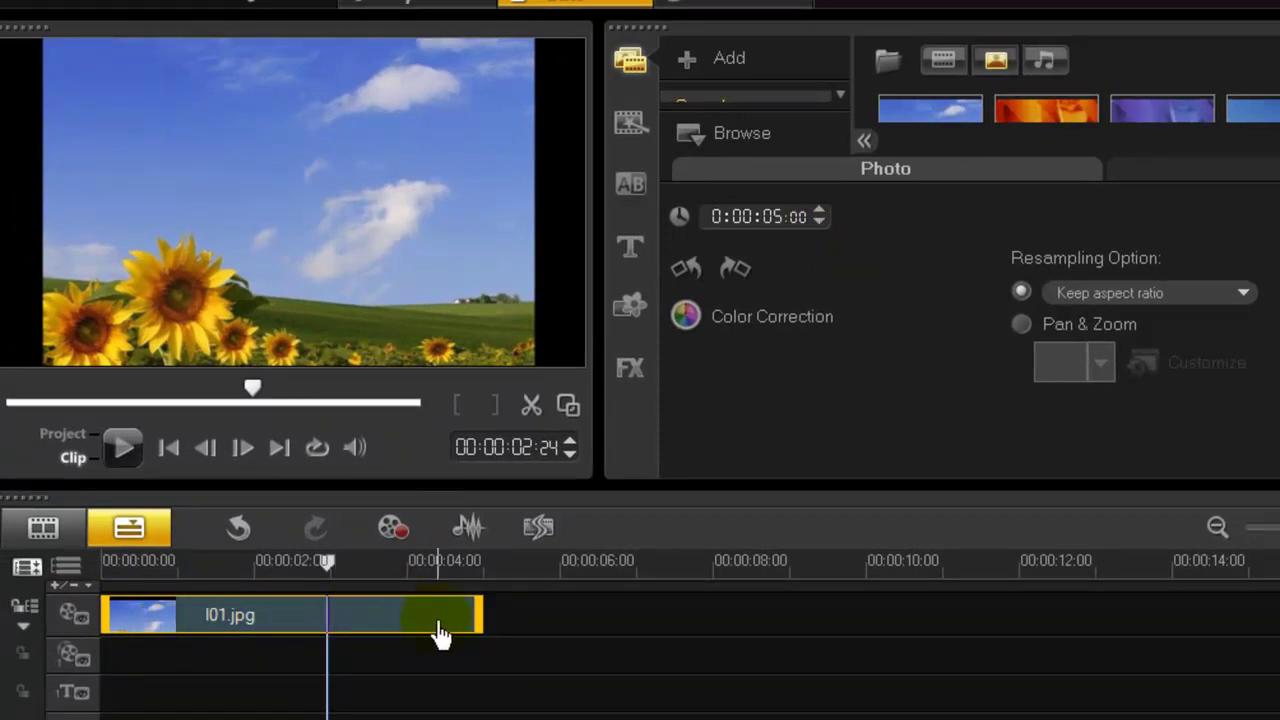
{"action": "left_click_drag", "start_coordinate": [326, 562], "coordinate": [106, 566]}
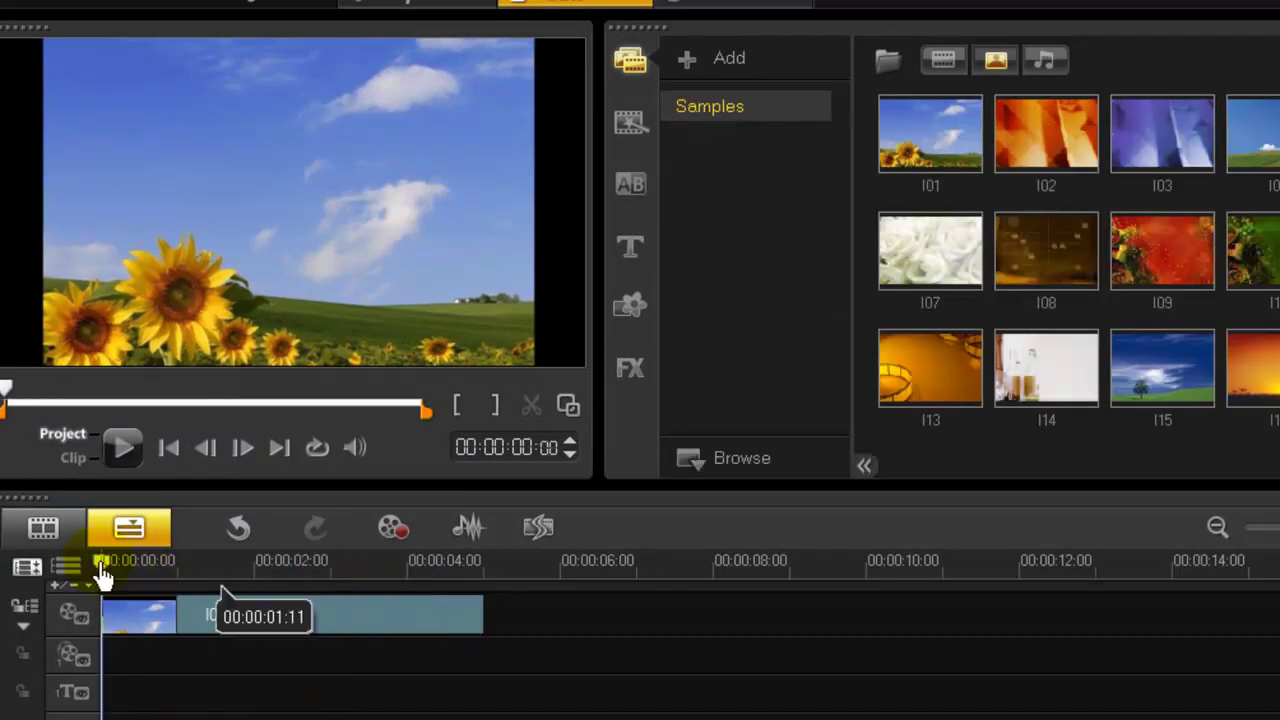
{"action": "left_click", "coordinate": [119, 446]}
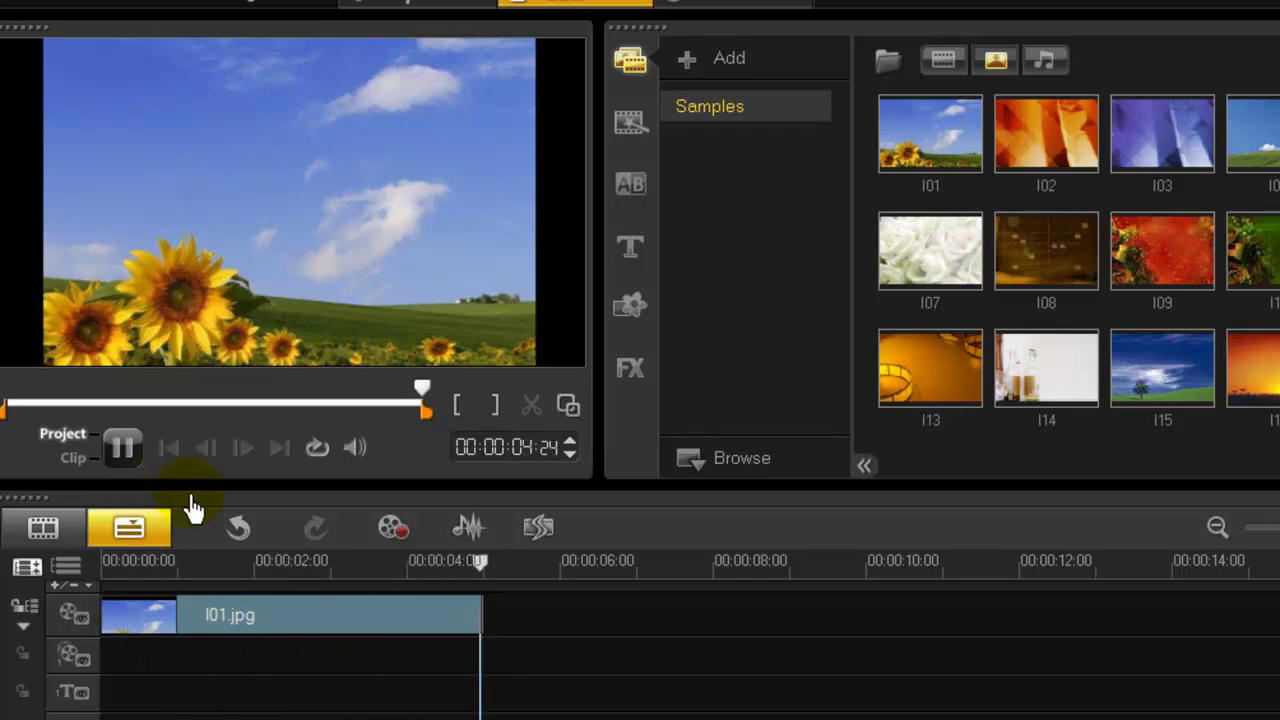
Step: Select the I01.jpg clip on the timeline and show its photo options
{"action": "left_click", "coordinate": [232, 616]}
{"action": "left_click", "coordinate": [247, 624]}
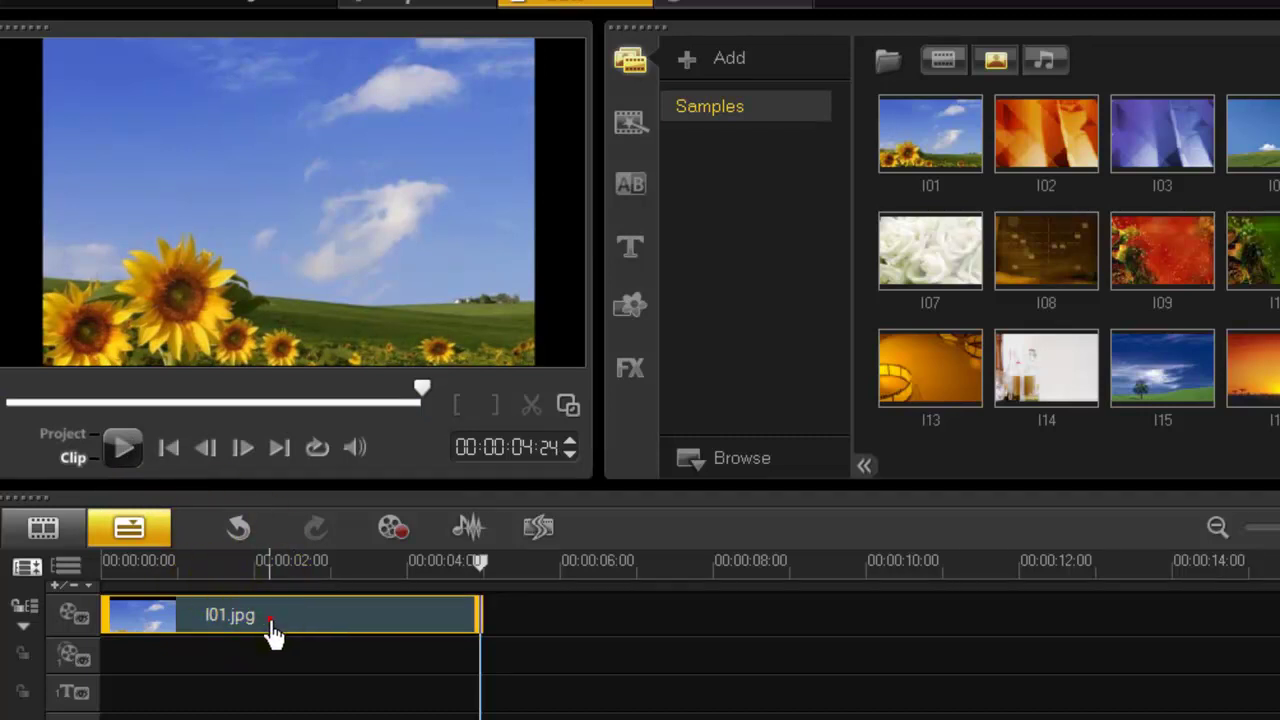
{"action": "left_click", "coordinate": [272, 632]}
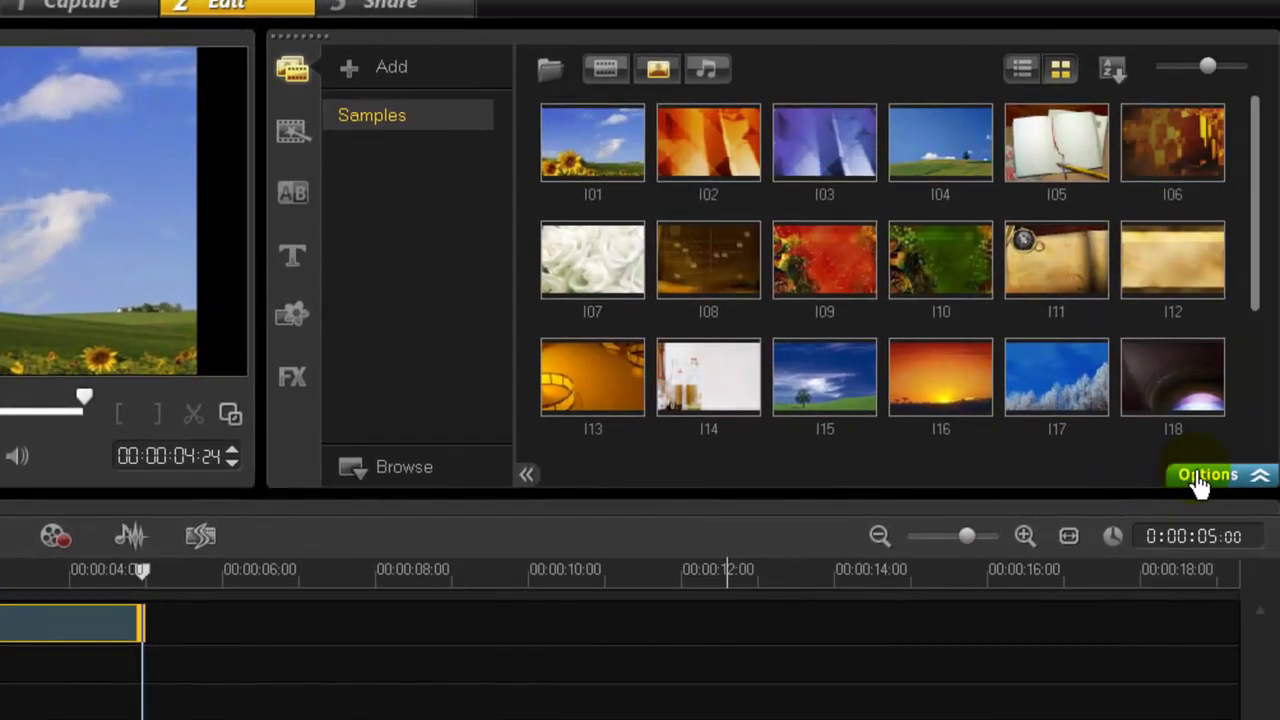
{"action": "left_click", "coordinate": [1200, 478]}
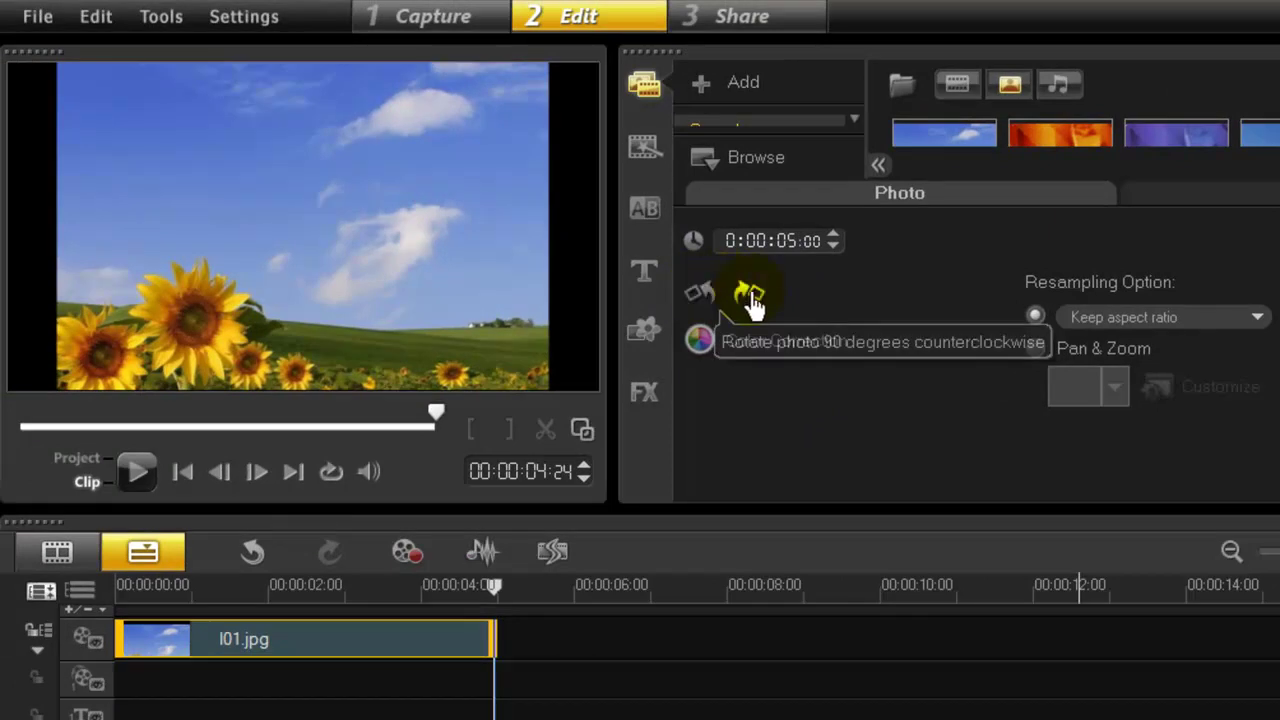
Step: Rotate the photo 90 degrees clockwise twice and turn it back counterclockwise to its original orientation
{"action": "left_click", "coordinate": [748, 292]}
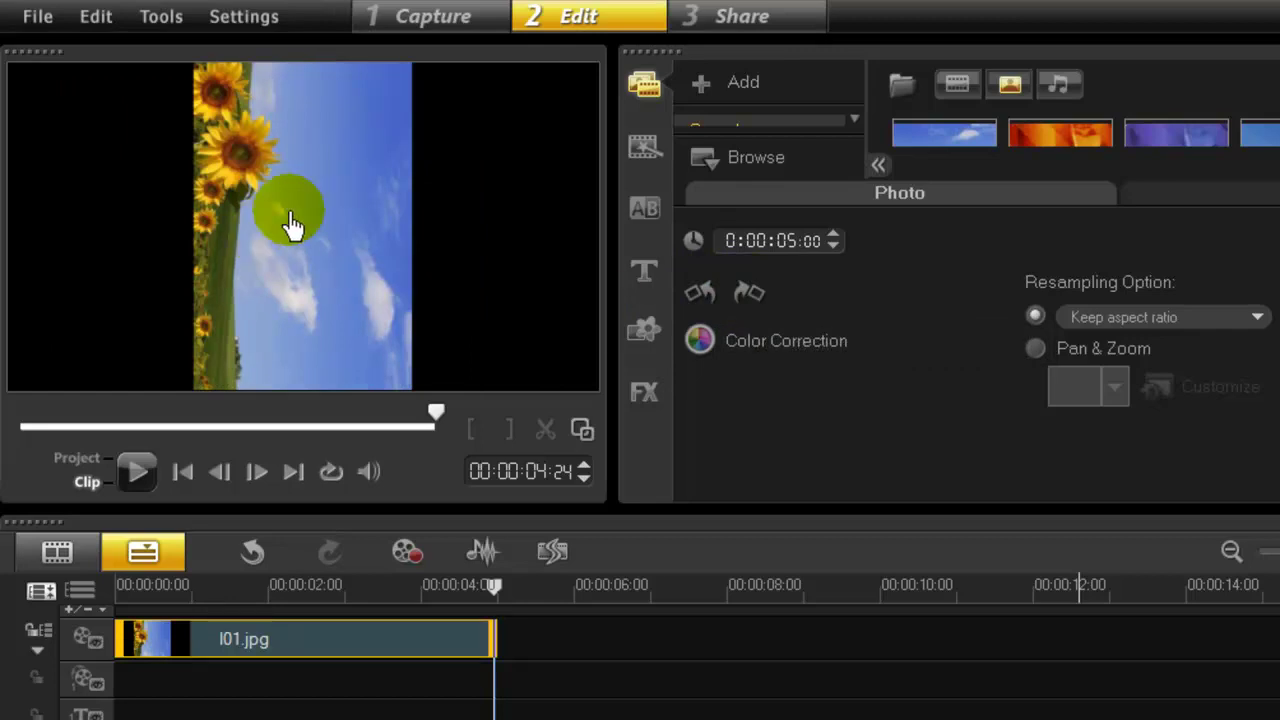
{"action": "left_click", "coordinate": [748, 293]}
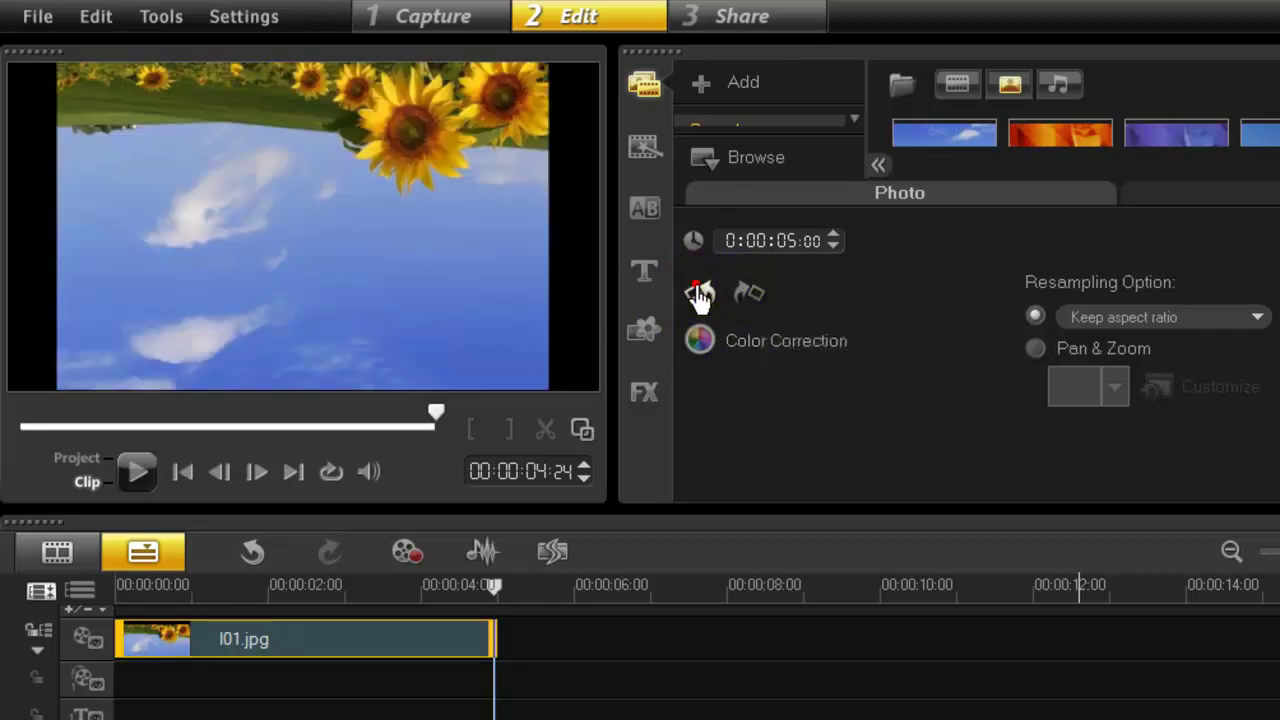
{"action": "left_click", "coordinate": [700, 293]}
{"action": "left_click", "coordinate": [700, 293]}
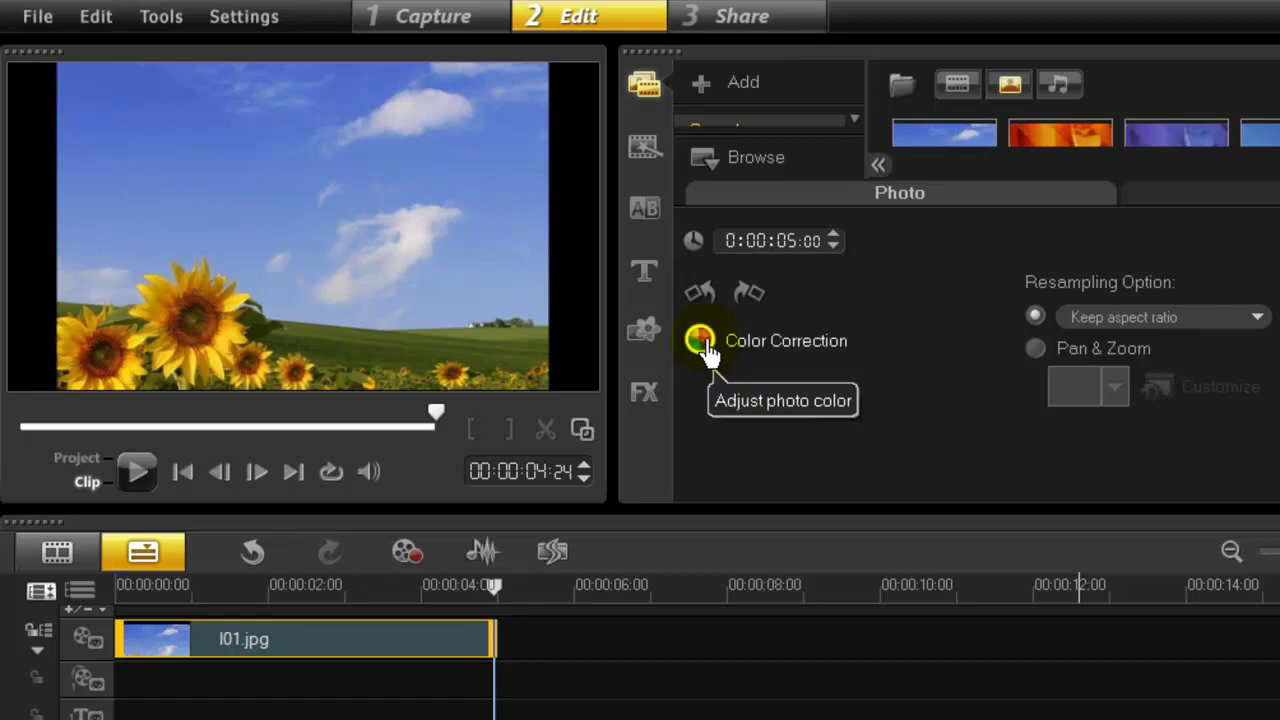
Step: Enable White Balance in the photo's color correction and try Vivid Color before returning to Normal color
{"action": "left_click", "coordinate": [704, 343]}
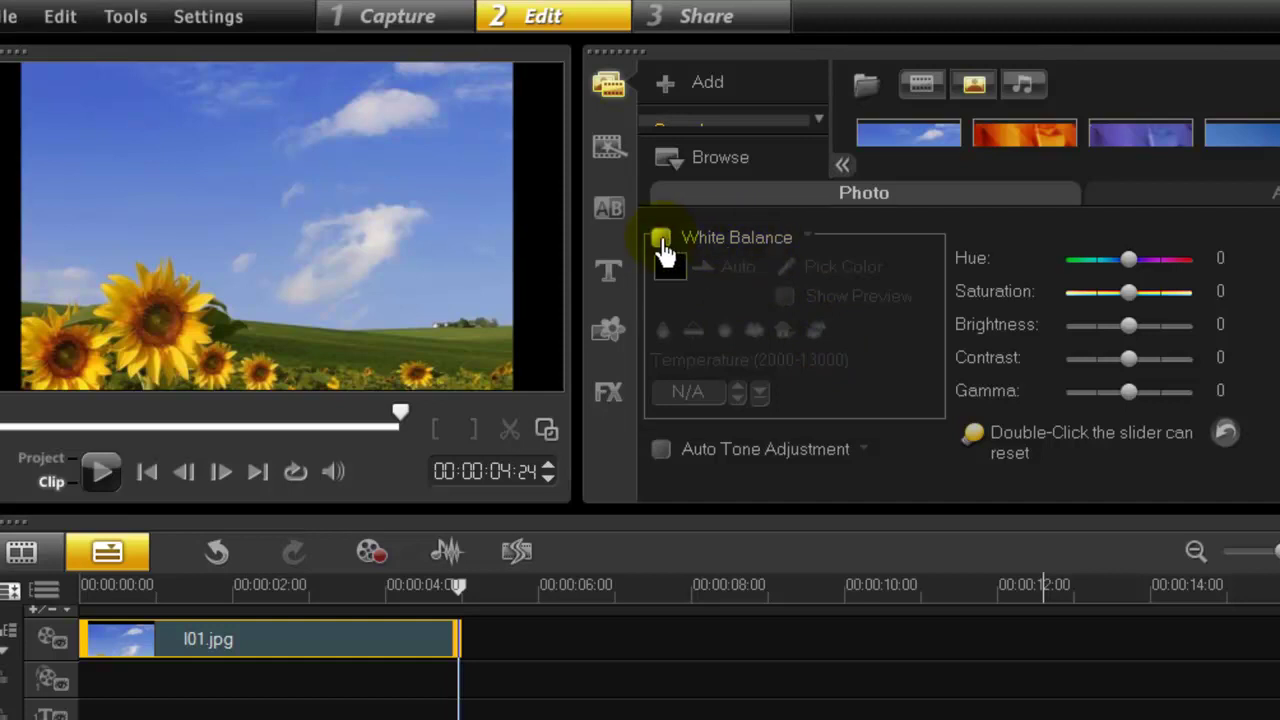
{"action": "left_click", "coordinate": [661, 244]}
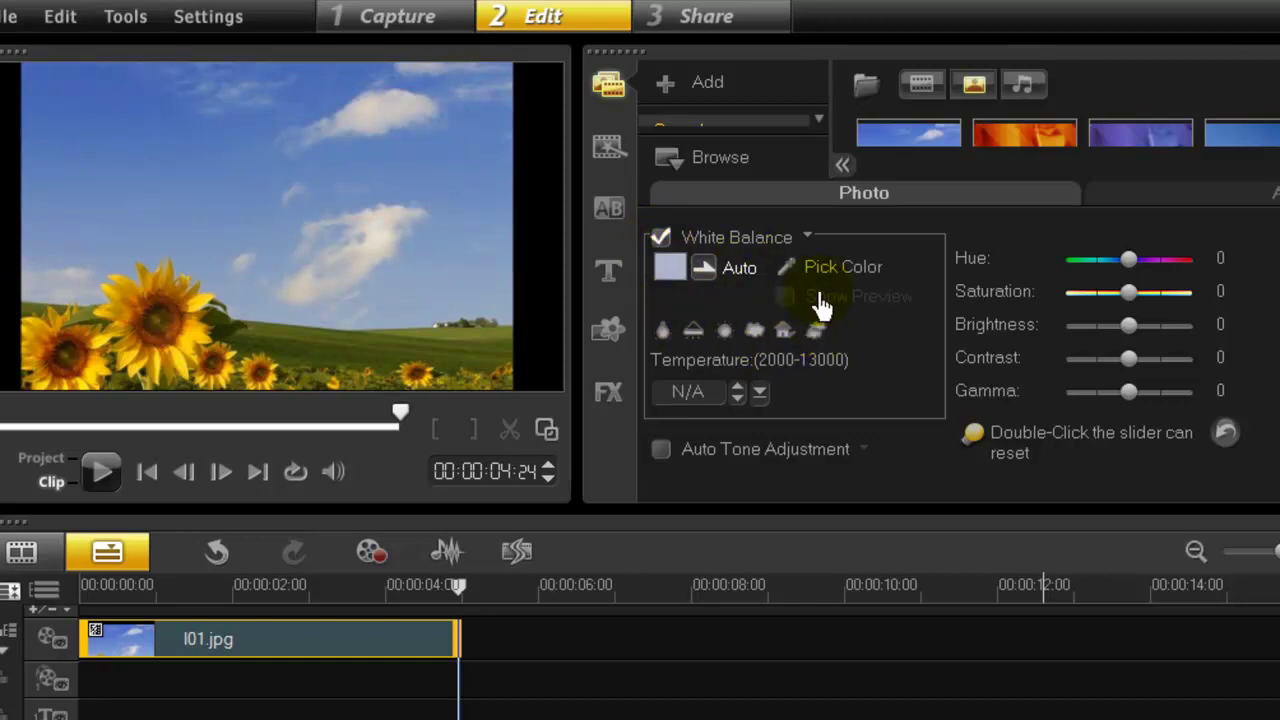
{"action": "left_click", "coordinate": [807, 237]}
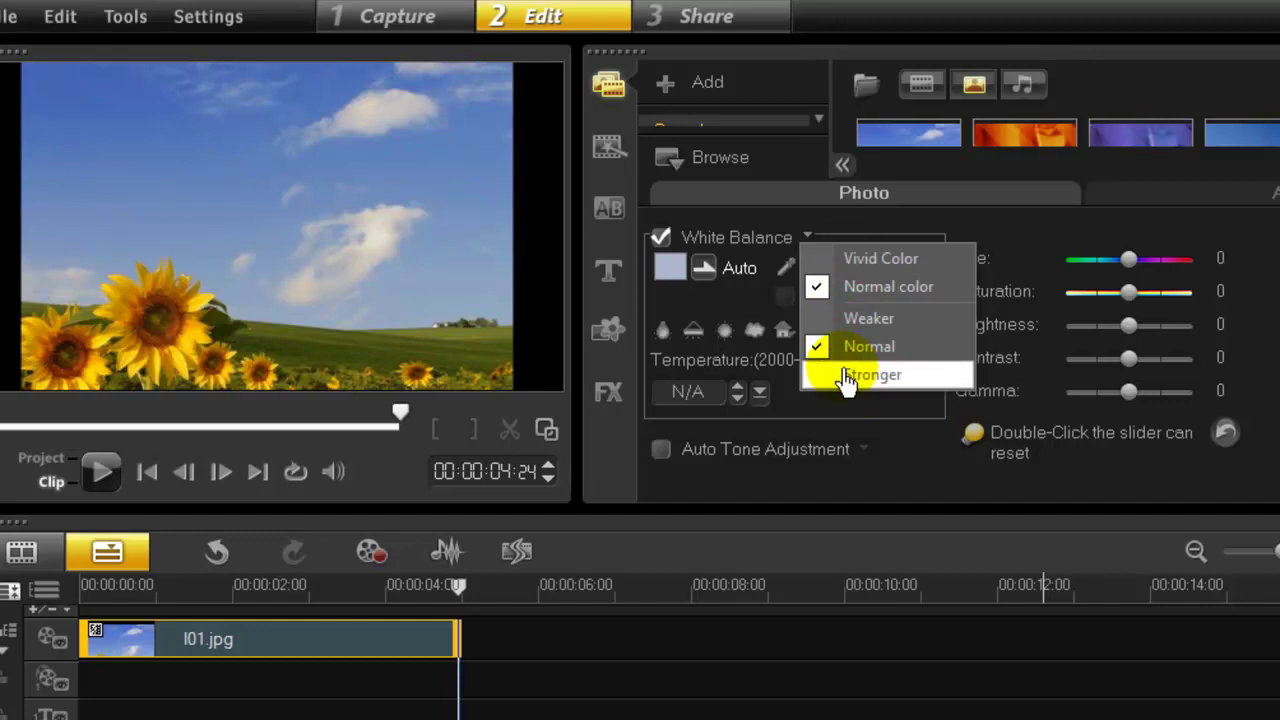
{"action": "left_click", "coordinate": [860, 268]}
{"action": "left_click", "coordinate": [808, 238]}
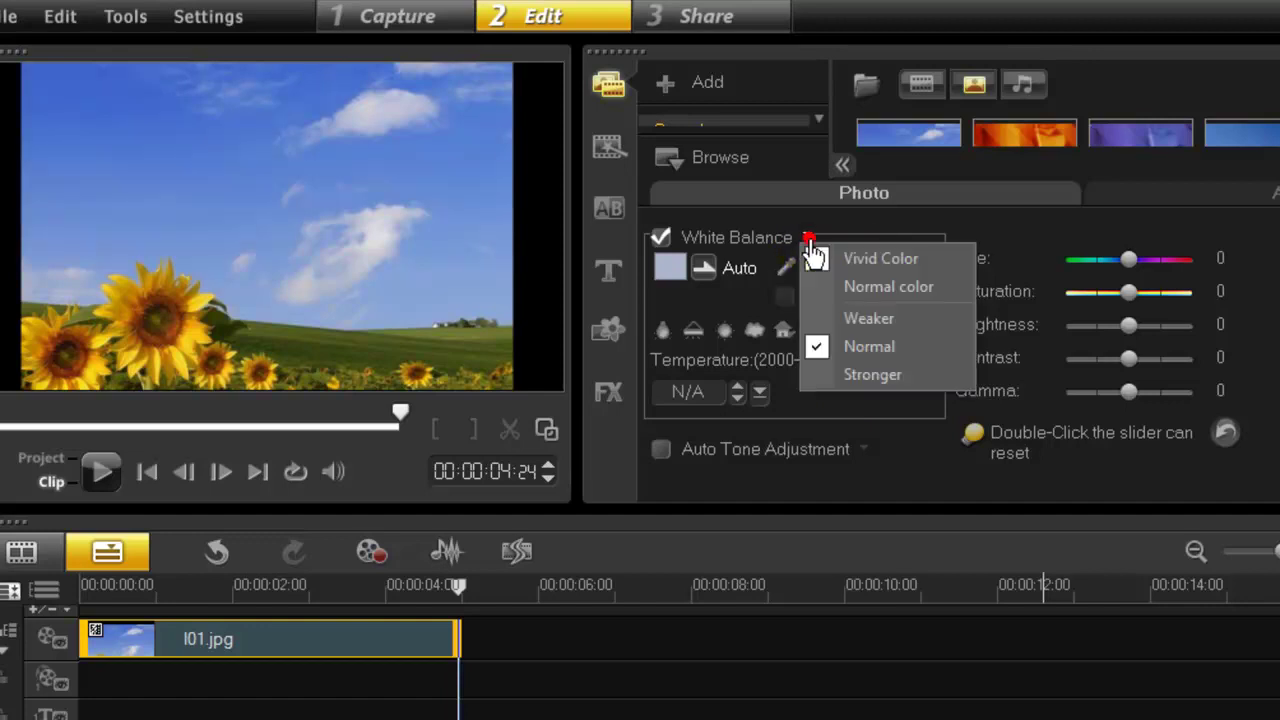
{"action": "left_click", "coordinate": [840, 289]}
{"action": "left_click", "coordinate": [808, 237]}
{"action": "left_click", "coordinate": [700, 292]}
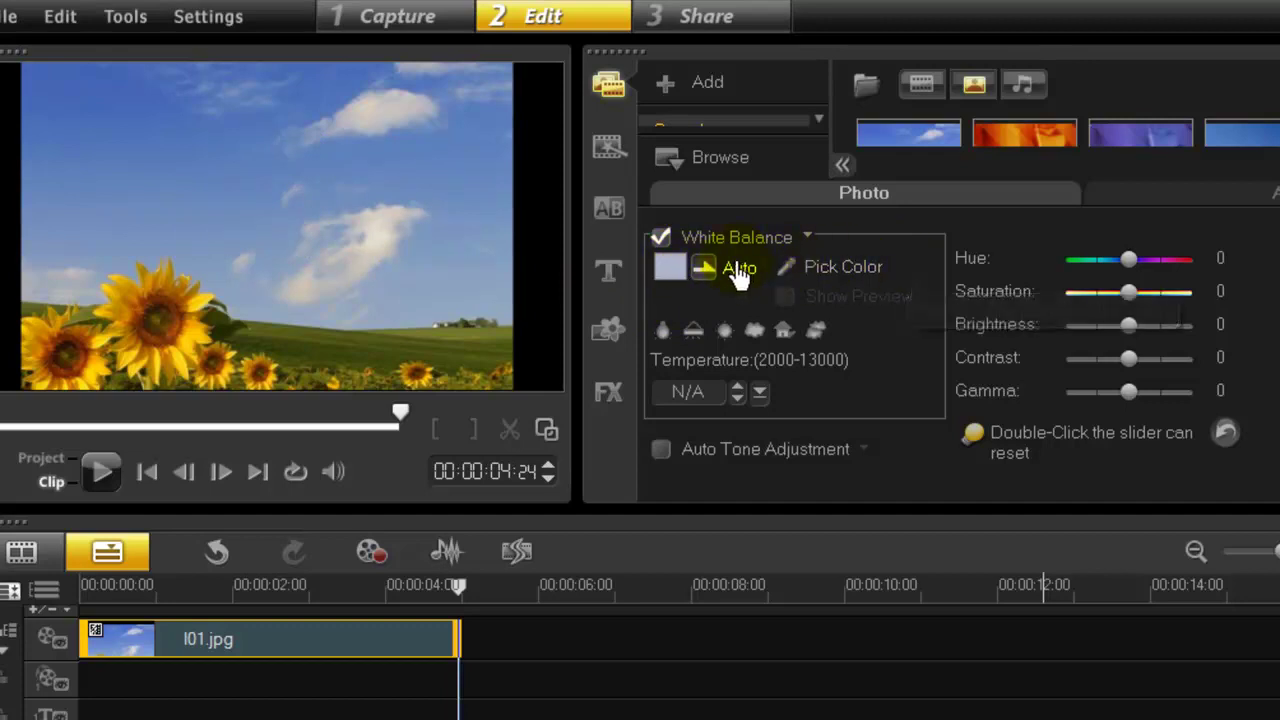
Step: Try picking the white balance color from several points in the photo's sky and clouds, and return to Auto
{"action": "left_click", "coordinate": [788, 272]}
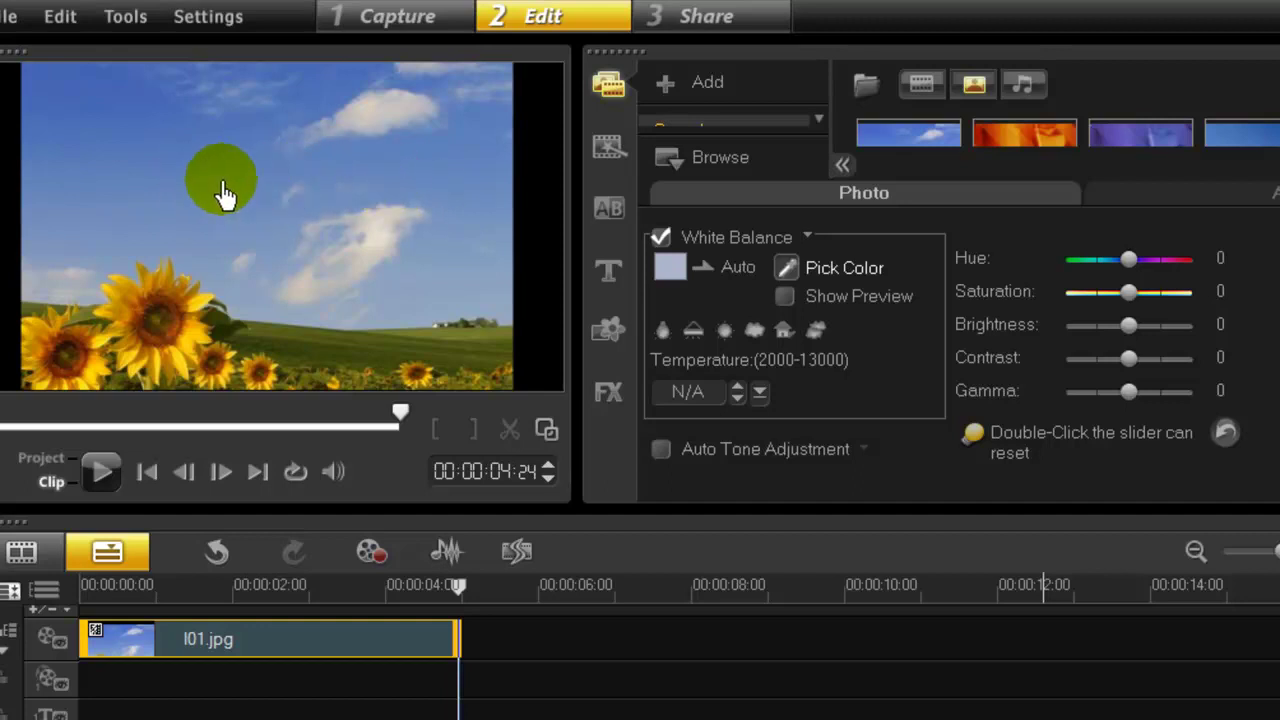
{"action": "left_click", "coordinate": [223, 191]}
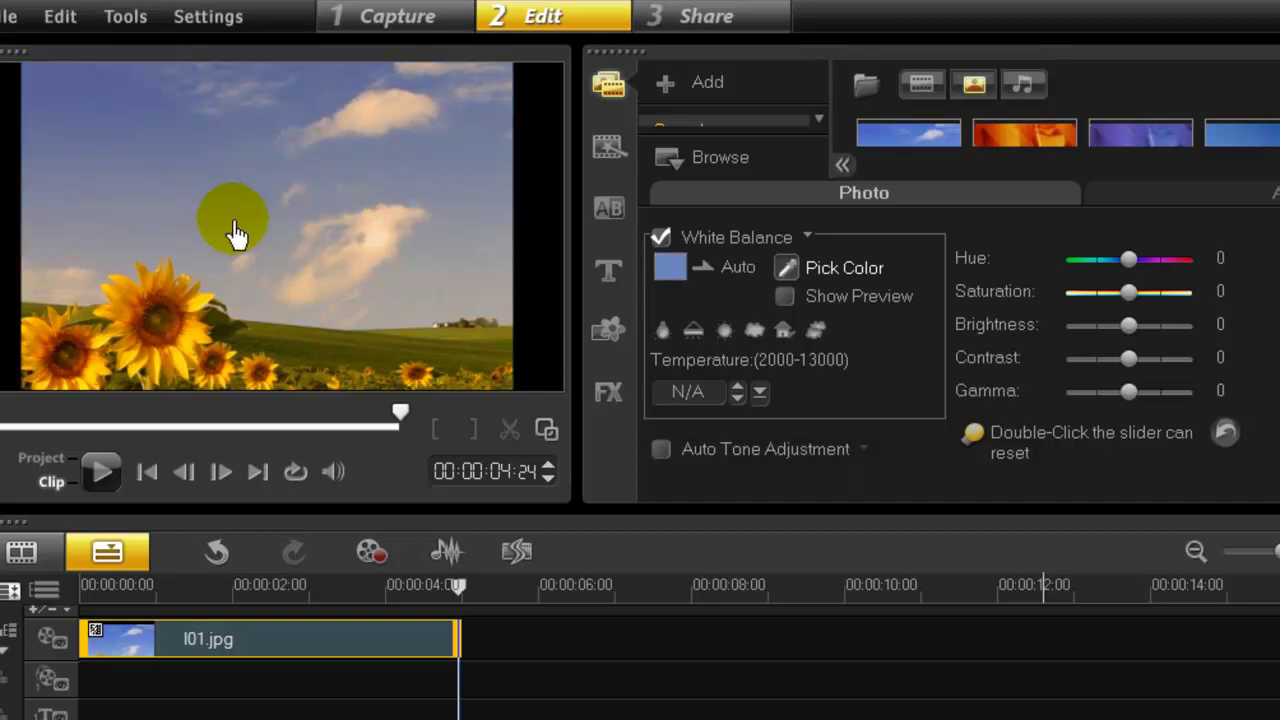
{"action": "left_click", "coordinate": [379, 124]}
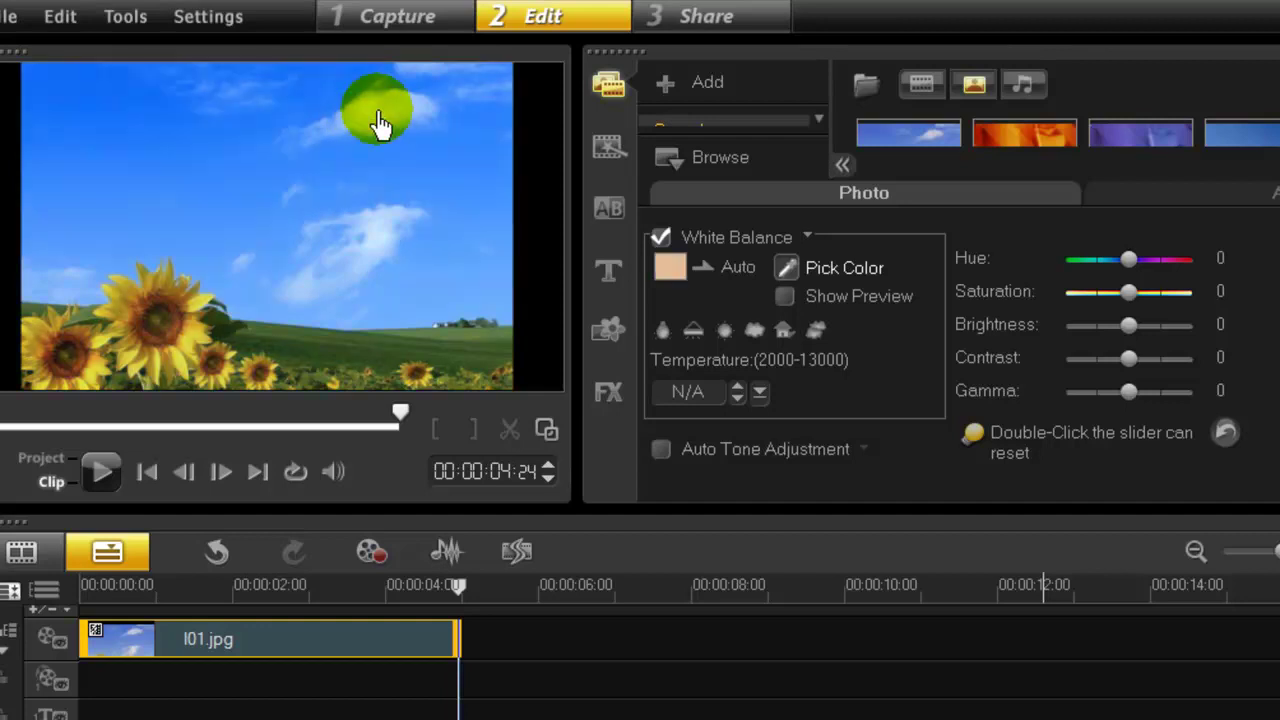
{"action": "left_click", "coordinate": [380, 236]}
{"action": "left_click", "coordinate": [448, 172]}
{"action": "left_click", "coordinate": [194, 206]}
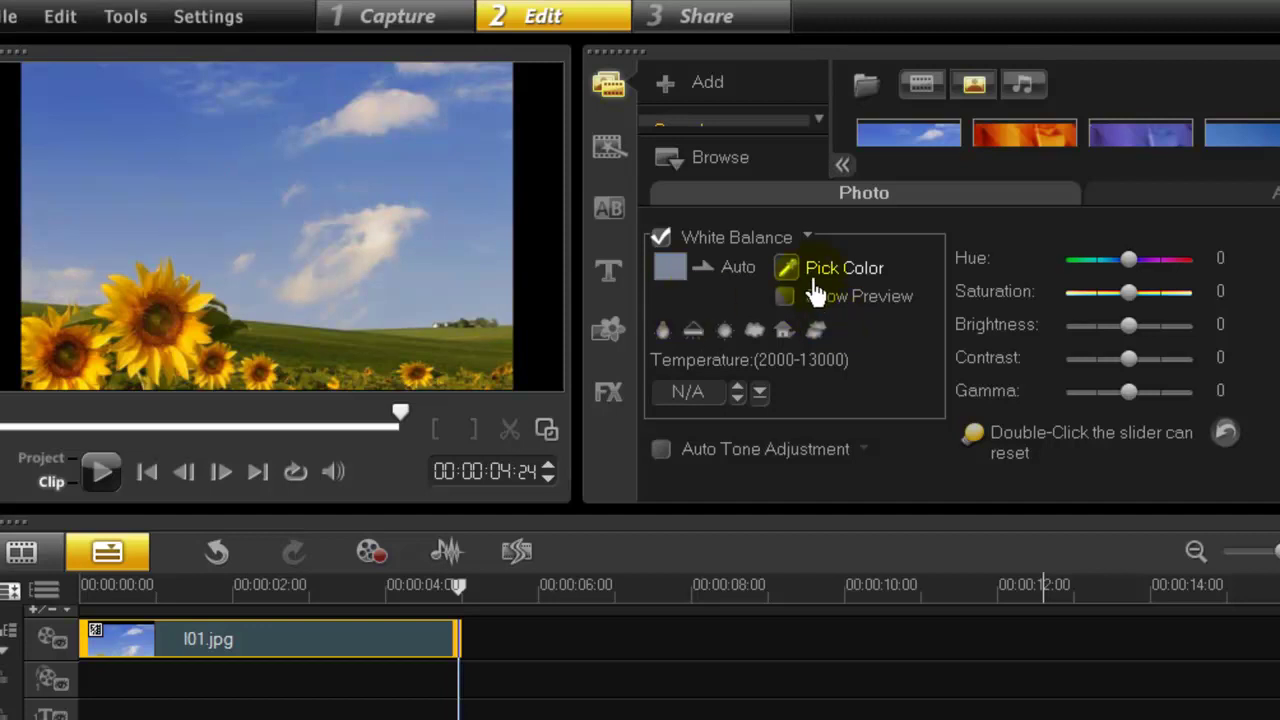
{"action": "left_click", "coordinate": [706, 272]}
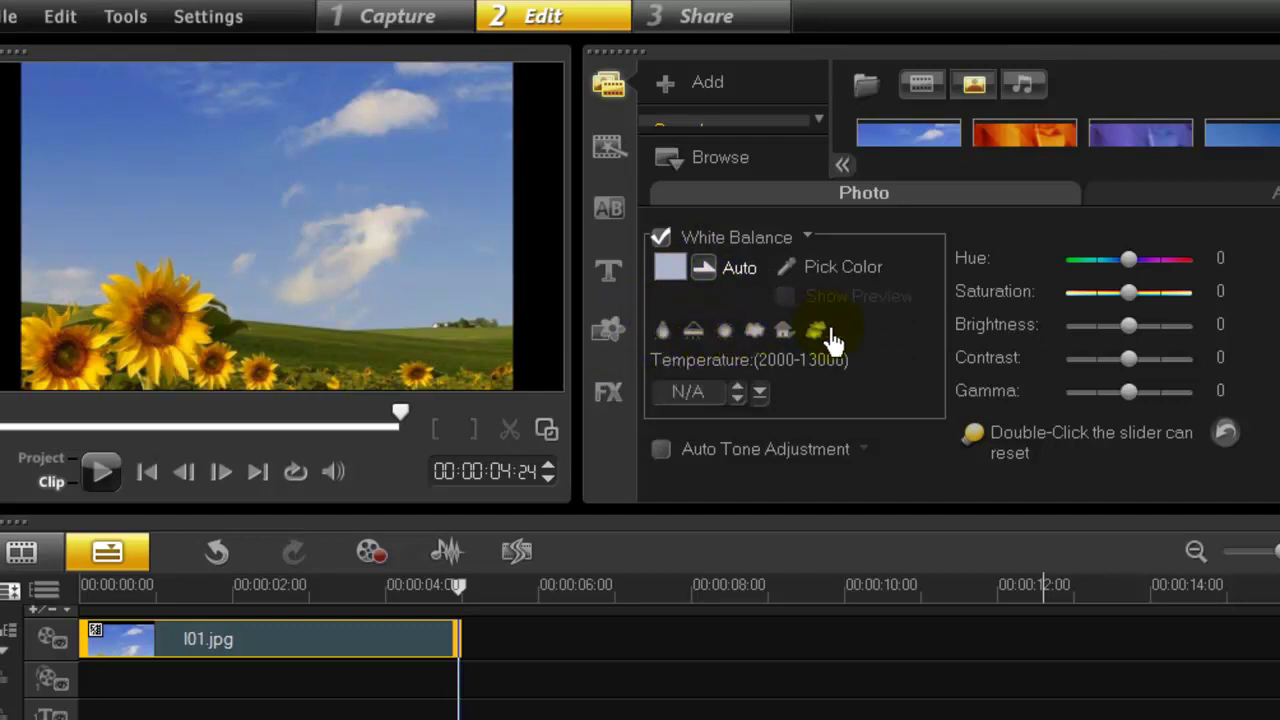
Step: Try the six white balance presets in order of temperature, from 2800 up to Overcast at 13000
{"action": "left_click", "coordinate": [662, 333]}
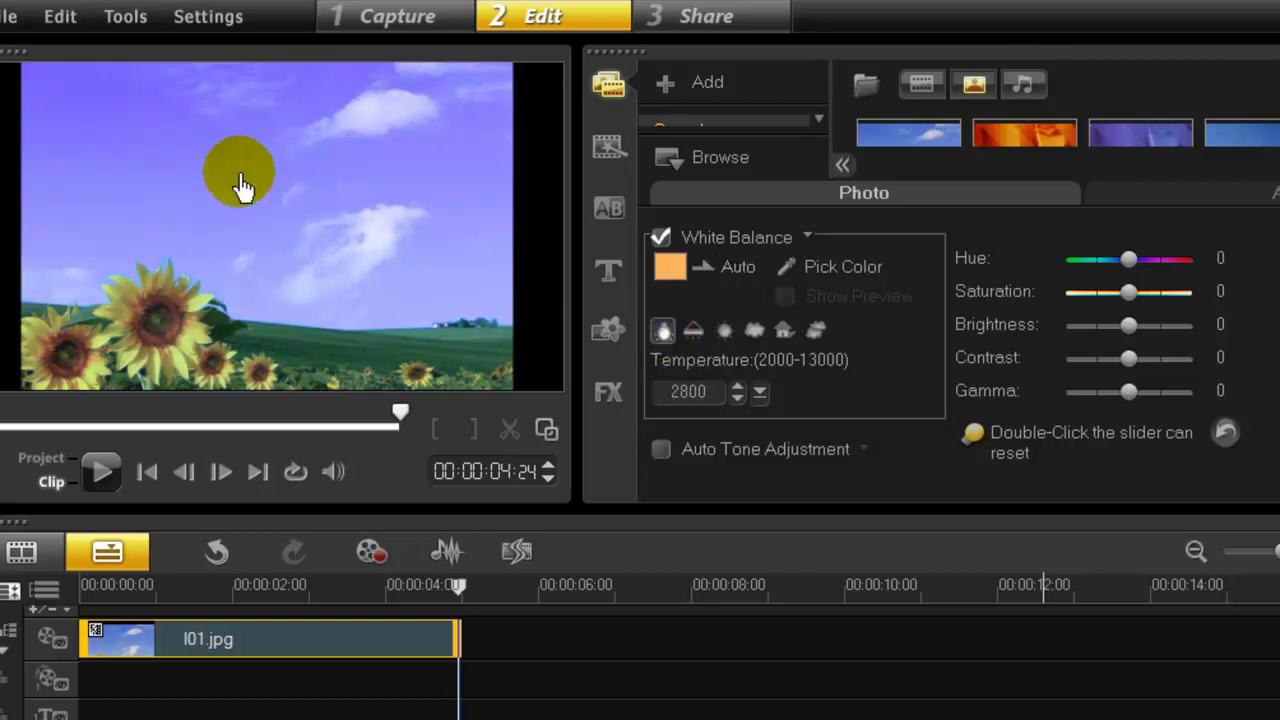
{"action": "left_click", "coordinate": [694, 334]}
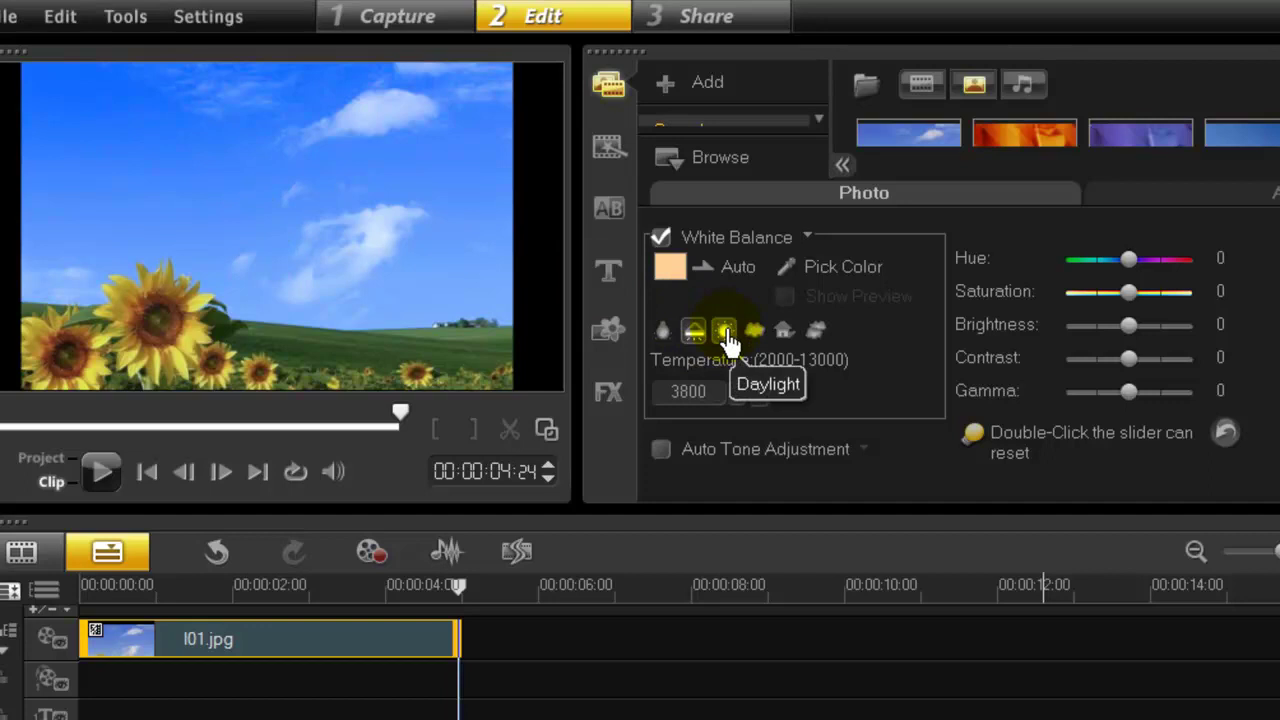
{"action": "left_click", "coordinate": [726, 334]}
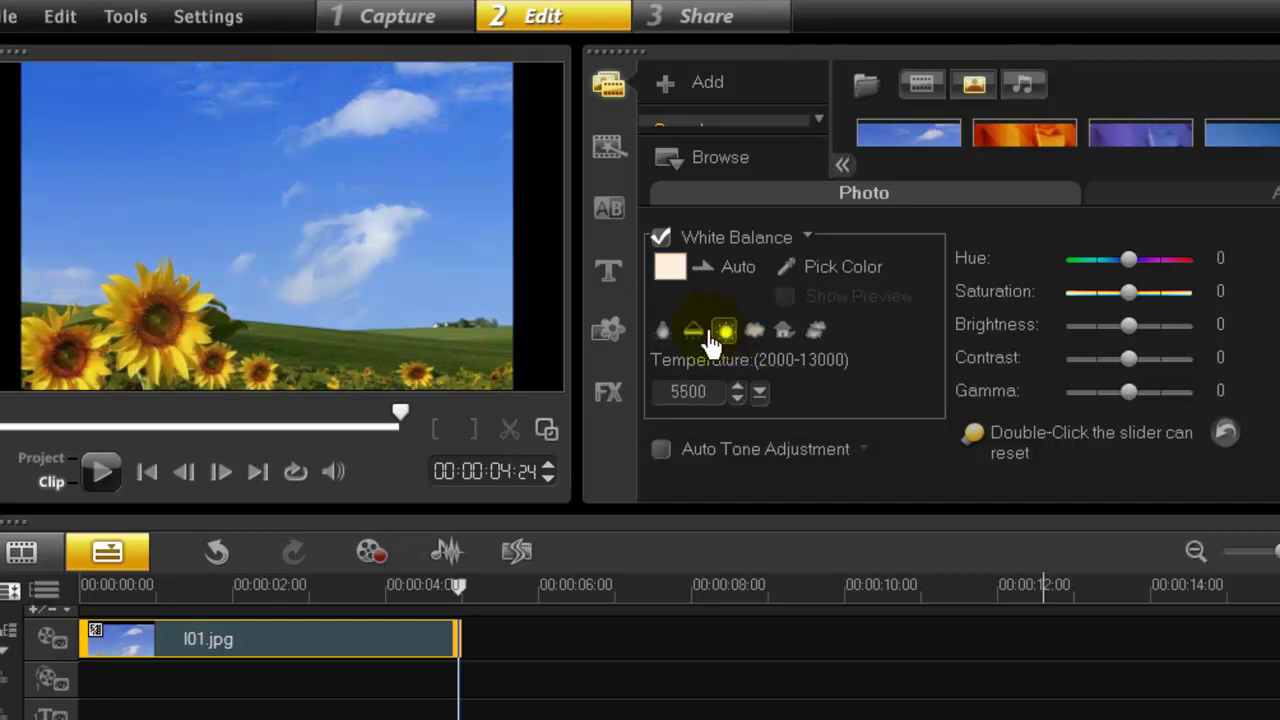
{"action": "left_click", "coordinate": [755, 332]}
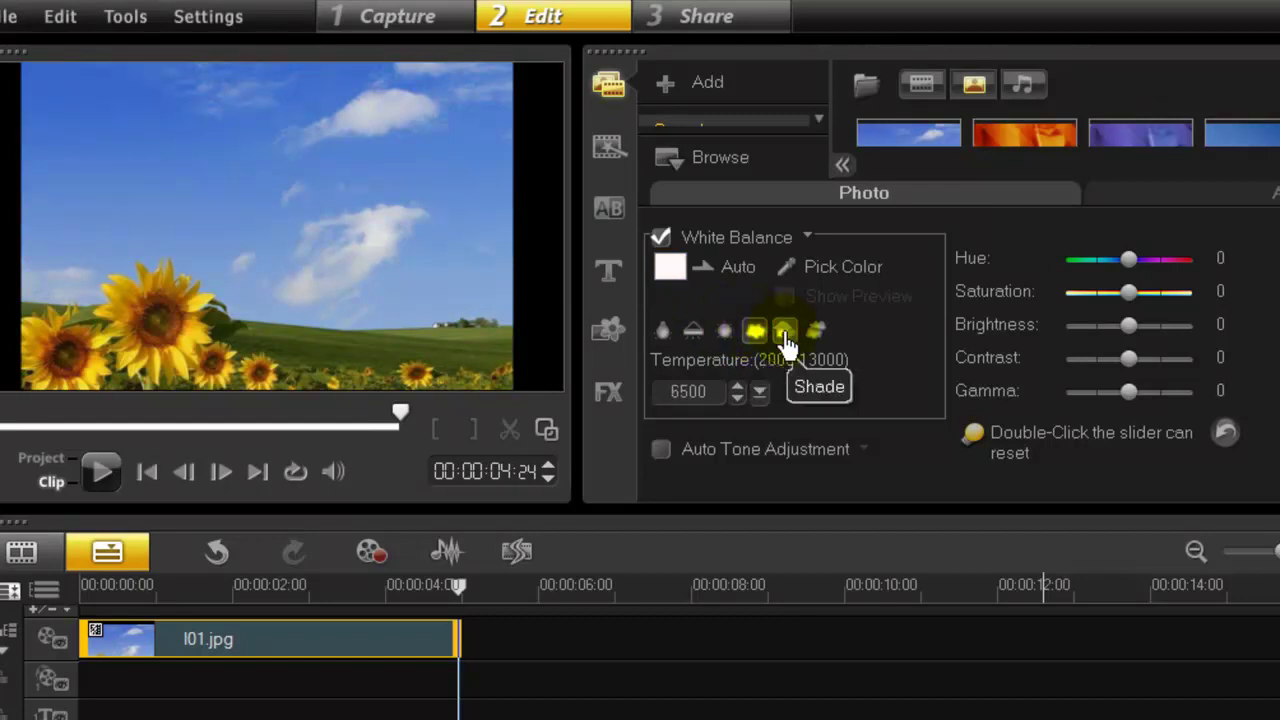
{"action": "left_click", "coordinate": [785, 336]}
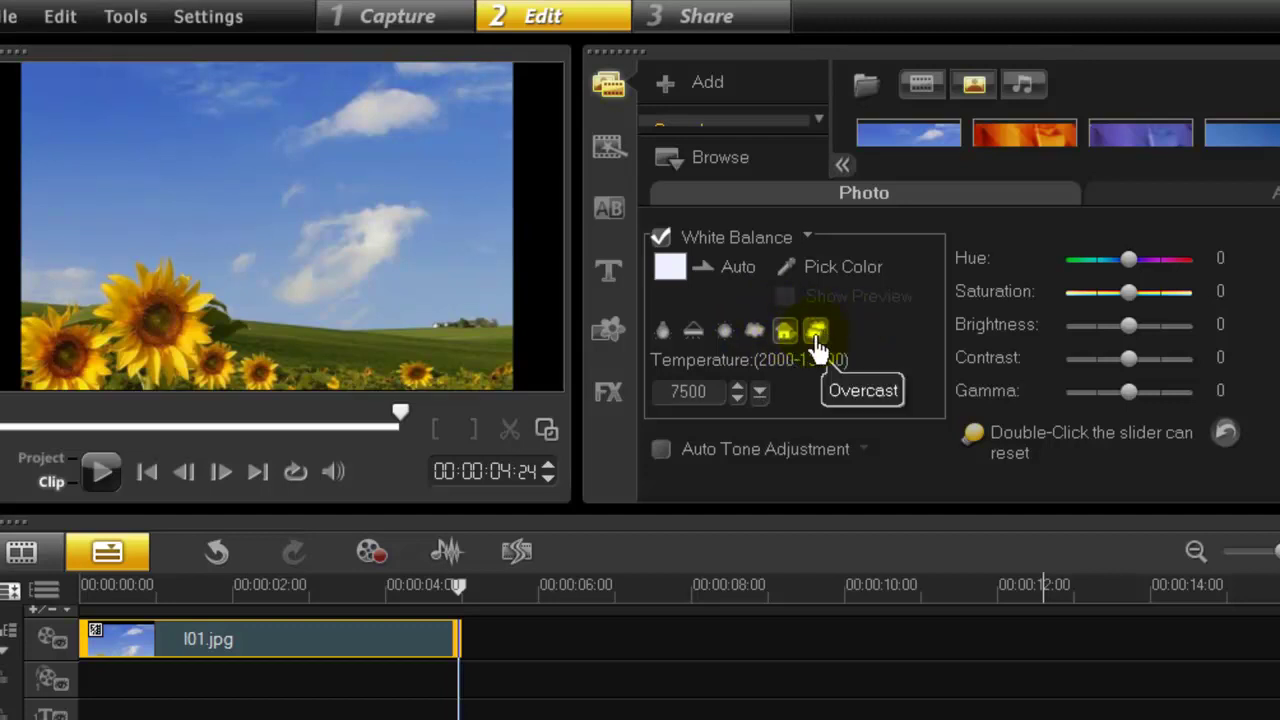
{"action": "left_click", "coordinate": [817, 340]}
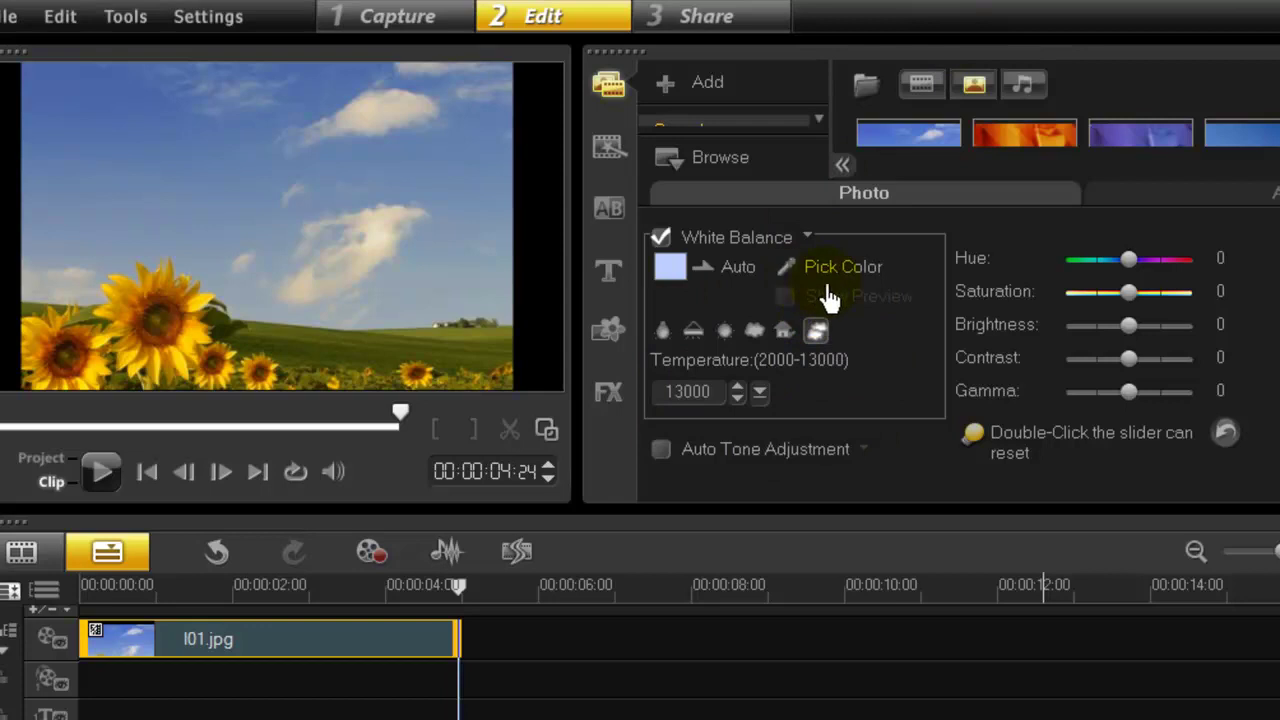
Step: Turn off White Balance for the photo and enable Auto Tone Adjustment
{"action": "left_click", "coordinate": [661, 246]}
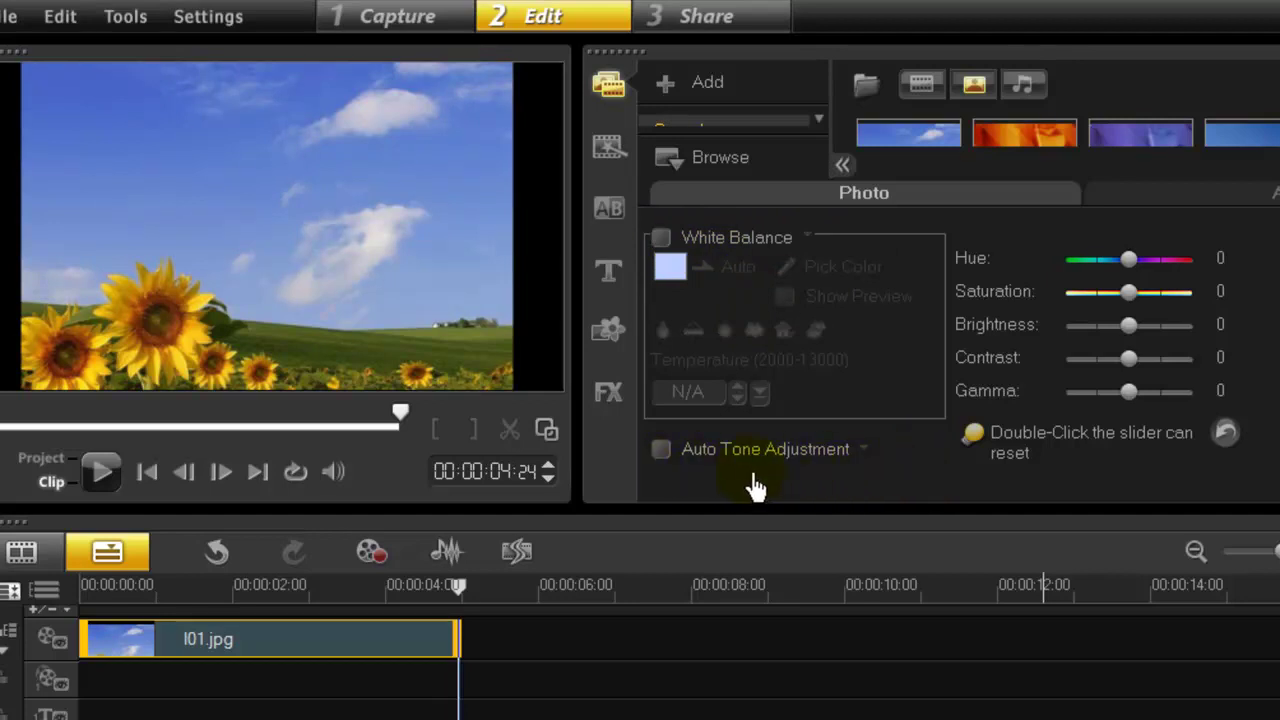
{"action": "left_click", "coordinate": [661, 451]}
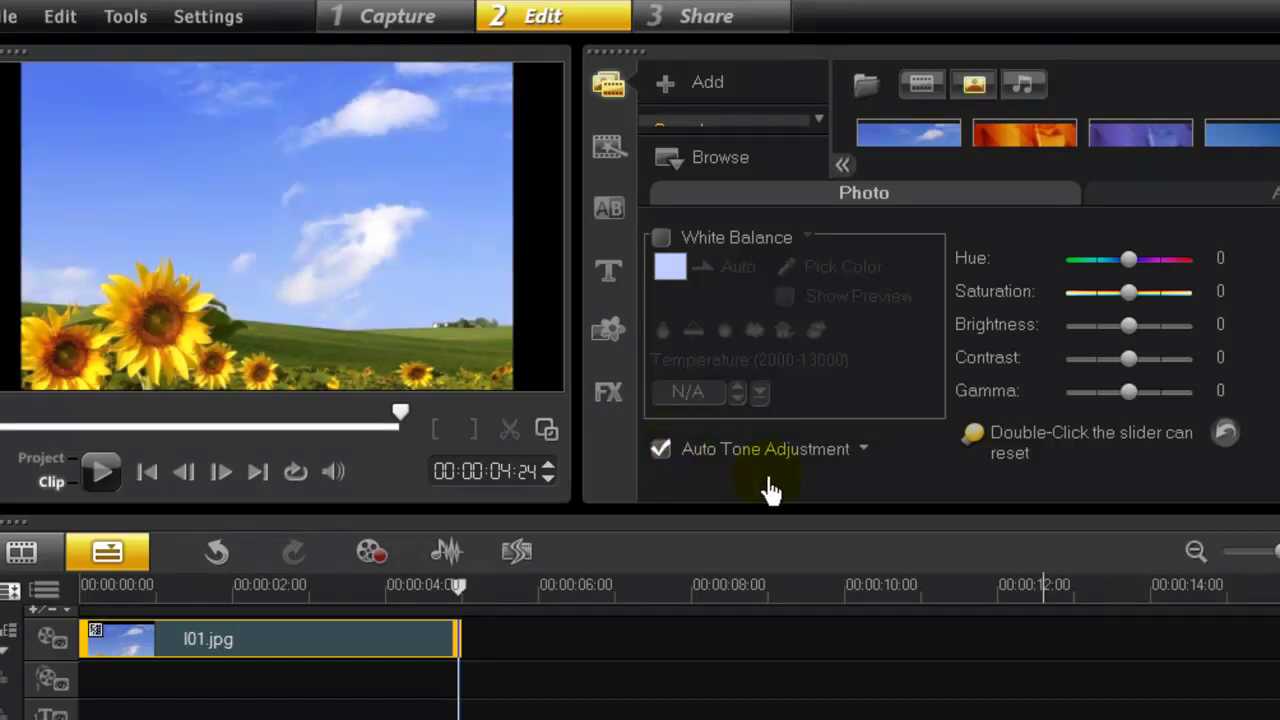
Step: Try the Darker, Darkest, Brighter and Brightest auto tone levels on the photo, and turn Auto Tone Adjustment off
{"action": "left_click", "coordinate": [862, 450]}
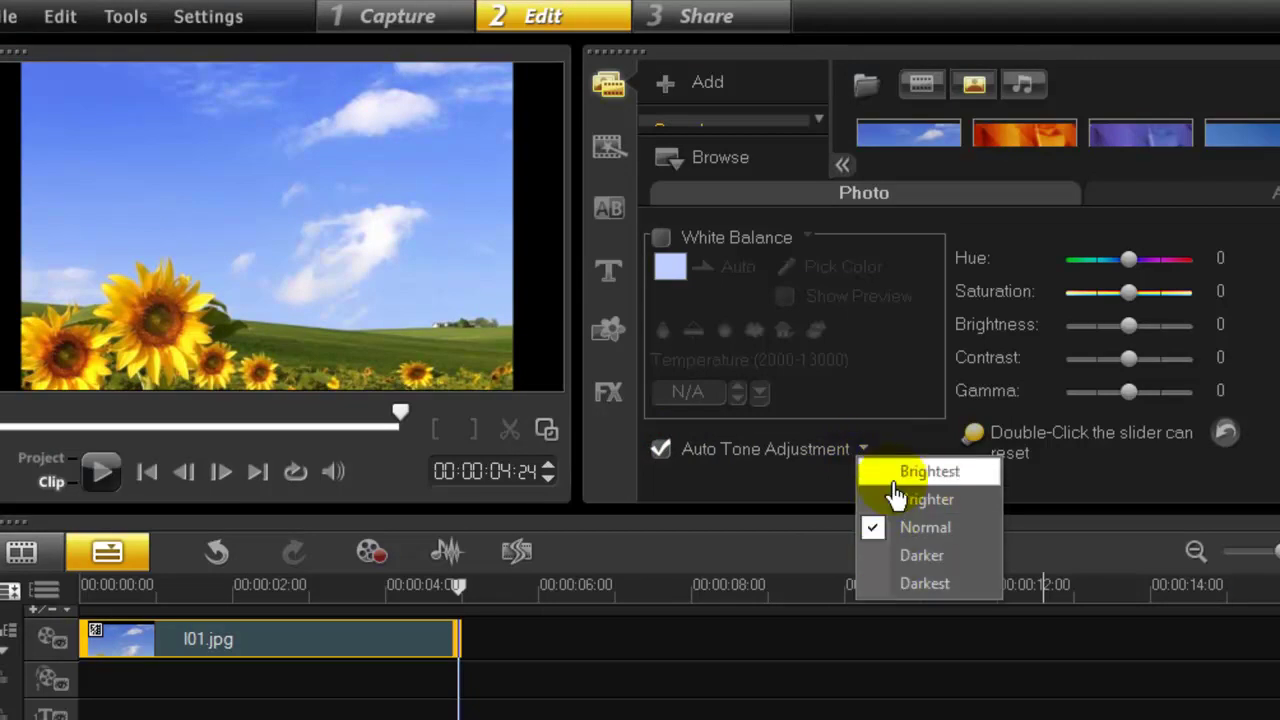
{"action": "left_click", "coordinate": [886, 557]}
{"action": "left_click", "coordinate": [862, 450]}
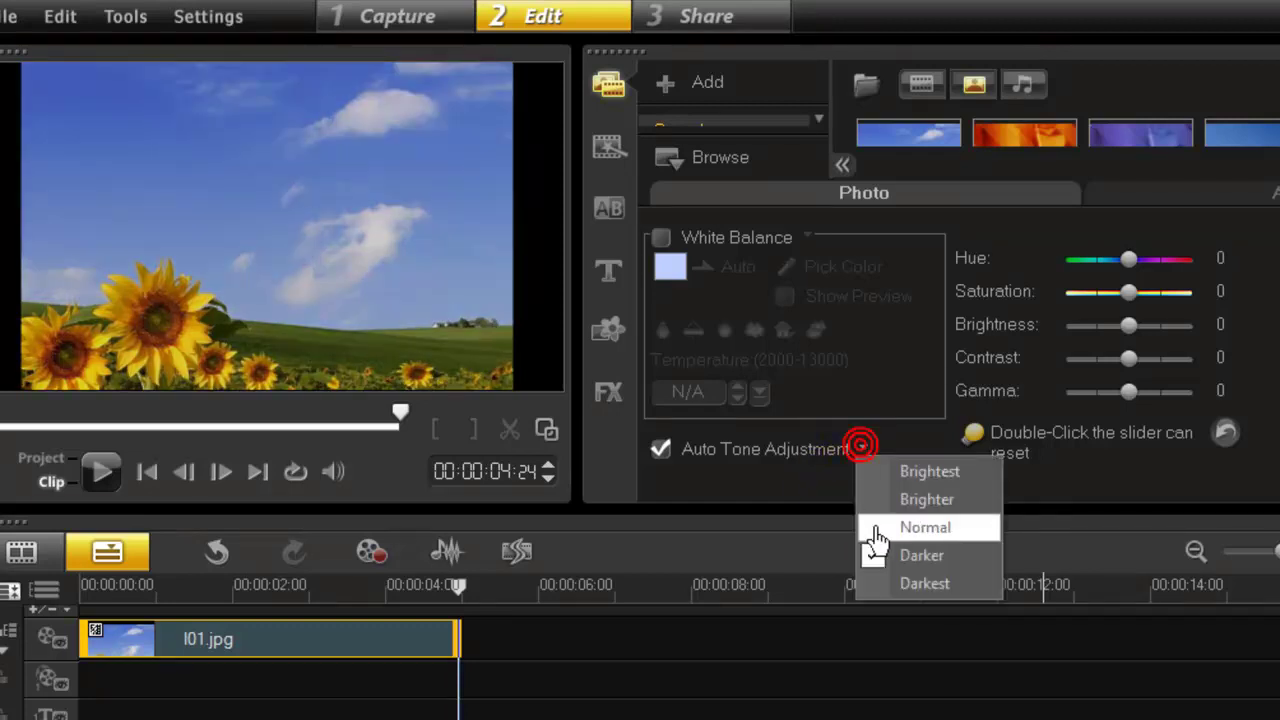
{"action": "left_click", "coordinate": [888, 590]}
{"action": "left_click", "coordinate": [862, 450]}
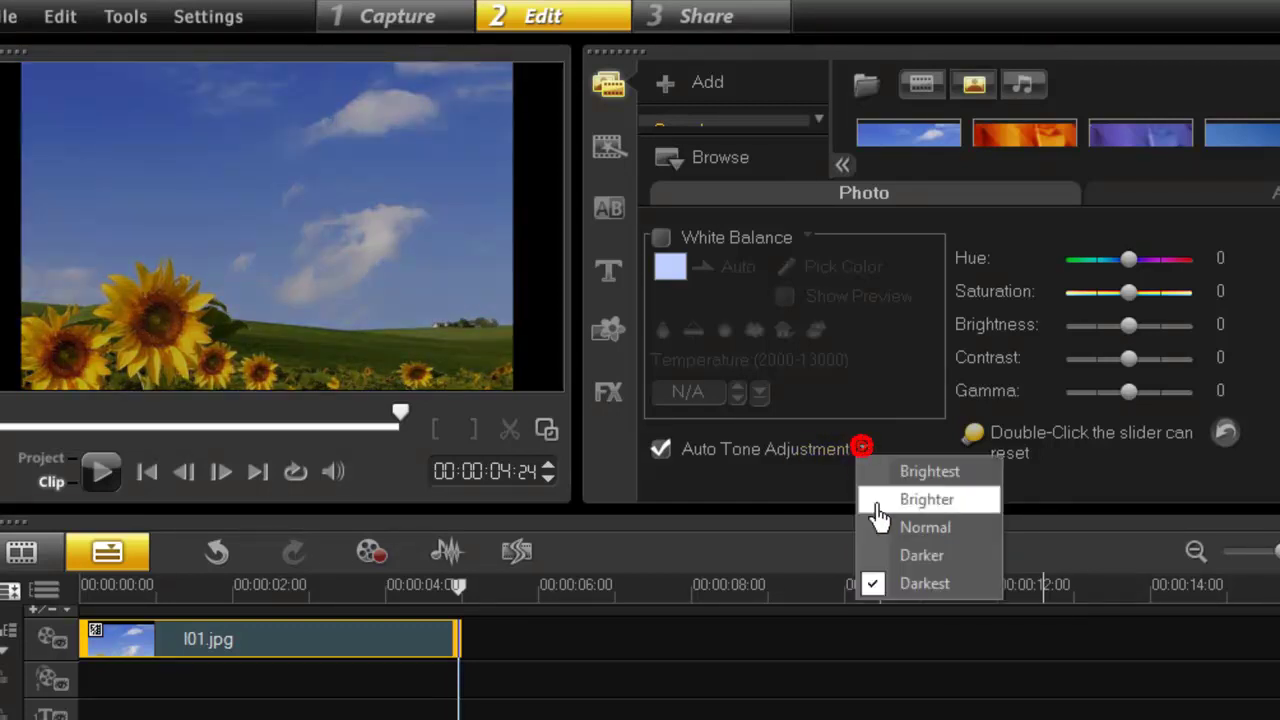
{"action": "left_click", "coordinate": [926, 500]}
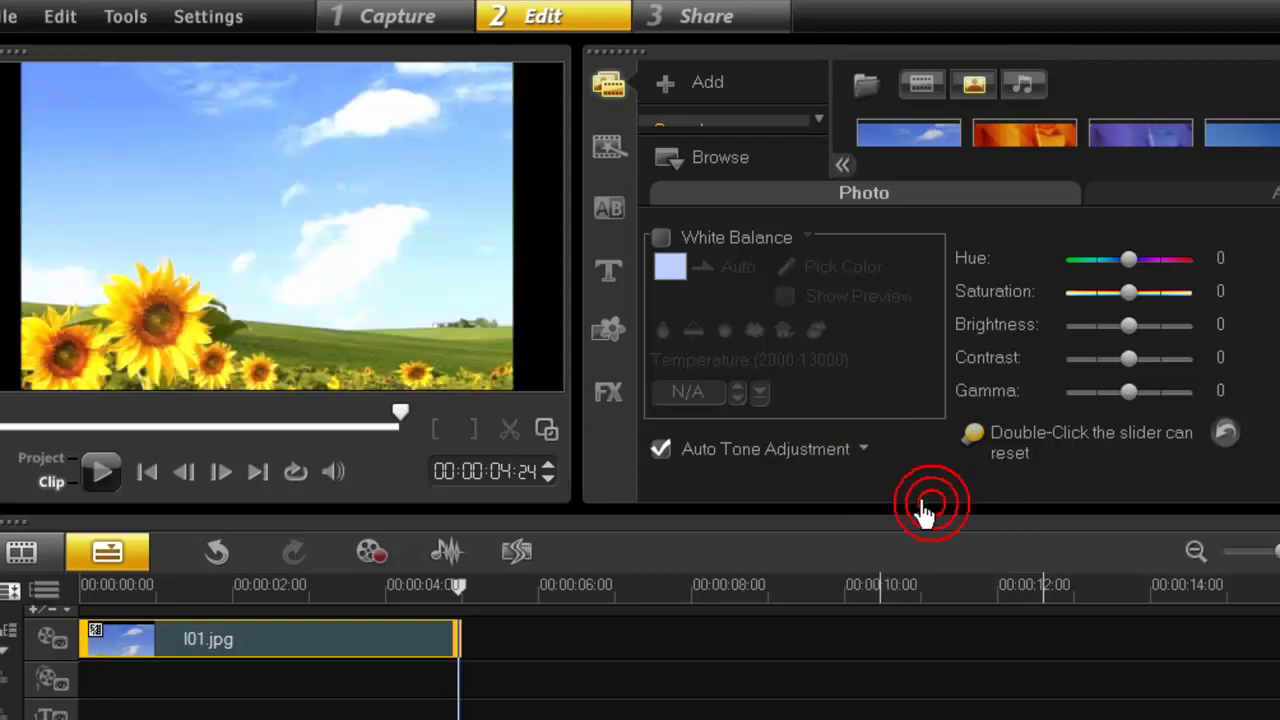
{"action": "left_click", "coordinate": [862, 450]}
{"action": "left_click", "coordinate": [886, 471]}
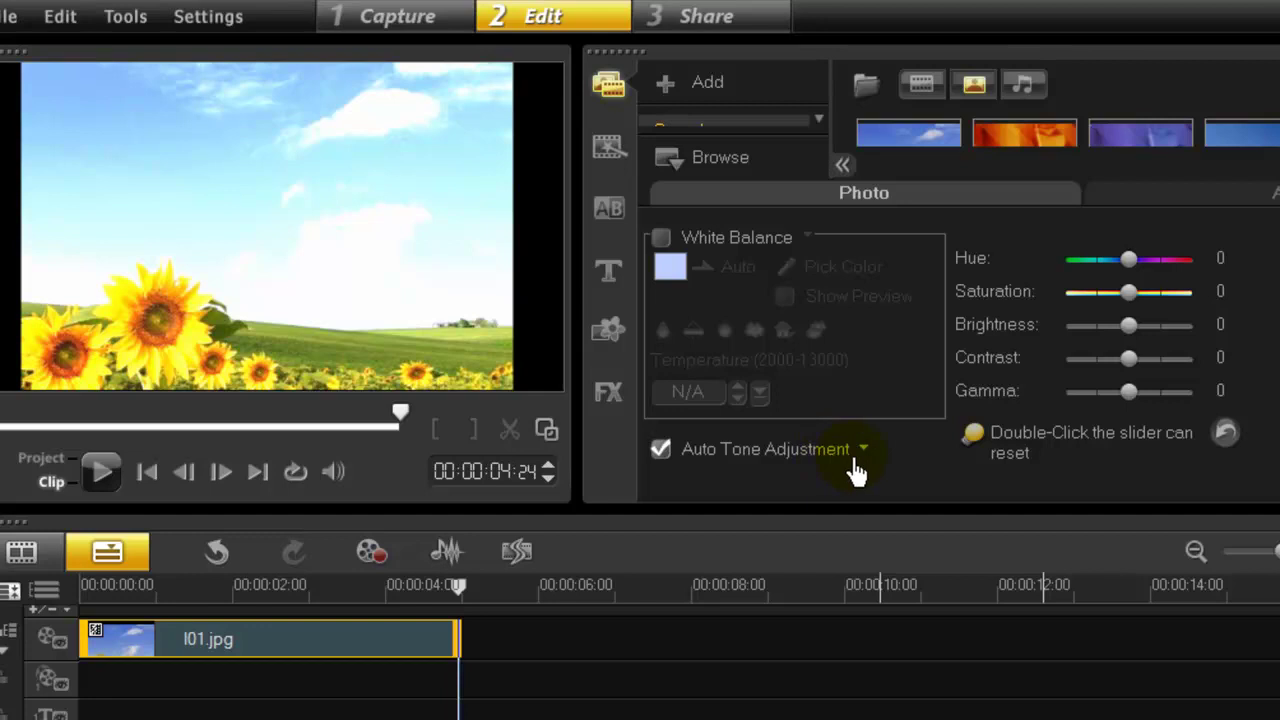
{"action": "left_click", "coordinate": [660, 451]}
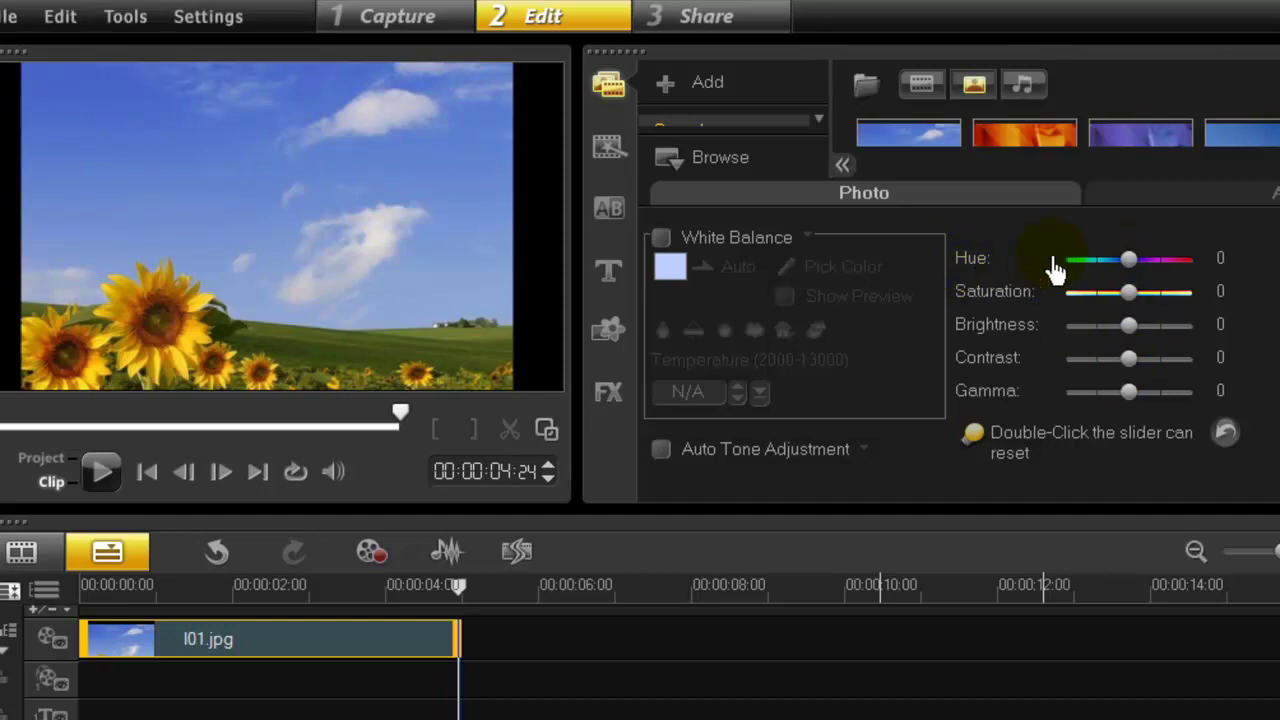
Step: Try Hue -3 and back to 0, Saturation 28, Brightness 22, Contrast 30 and Gamma 32, and reset all the color sliders
{"action": "mouse_move", "coordinate": [1134, 268]}
{"action": "left_mouse_down"}
{"action": "mouse_move", "coordinate": [1156, 268]}
{"action": "mouse_move", "coordinate": [1101, 273]}
{"action": "mouse_move", "coordinate": [1131, 272]}
{"action": "left_mouse_up"}
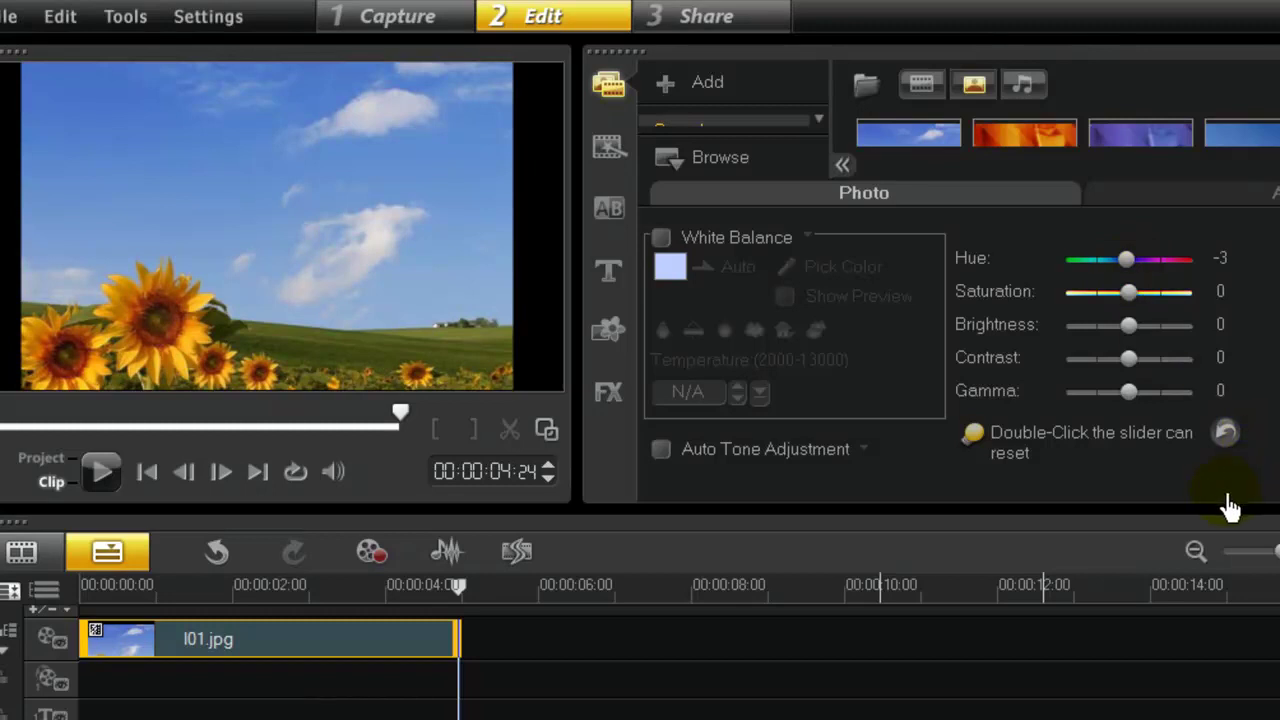
{"action": "left_click_drag", "start_coordinate": [1130, 272], "coordinate": [1134, 272]}
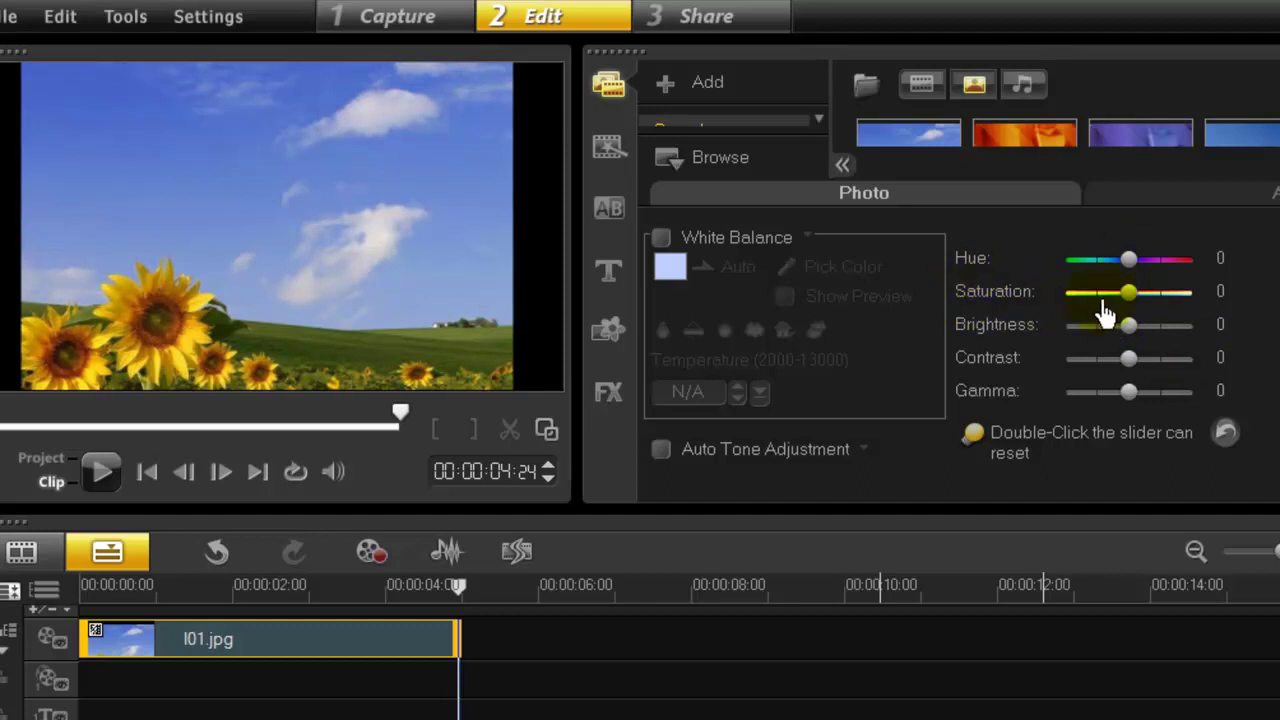
{"action": "left_click_drag", "start_coordinate": [1135, 306], "coordinate": [1142, 308]}
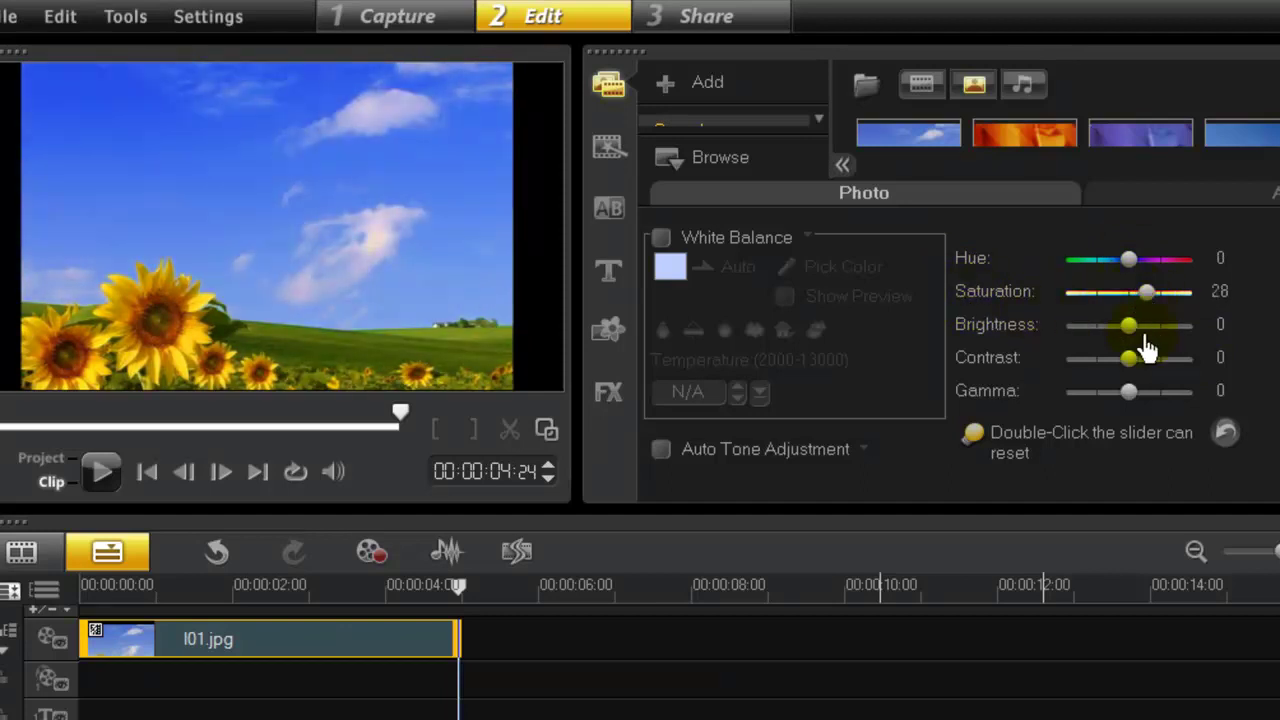
{"action": "left_click_drag", "start_coordinate": [1124, 330], "coordinate": [1153, 372]}
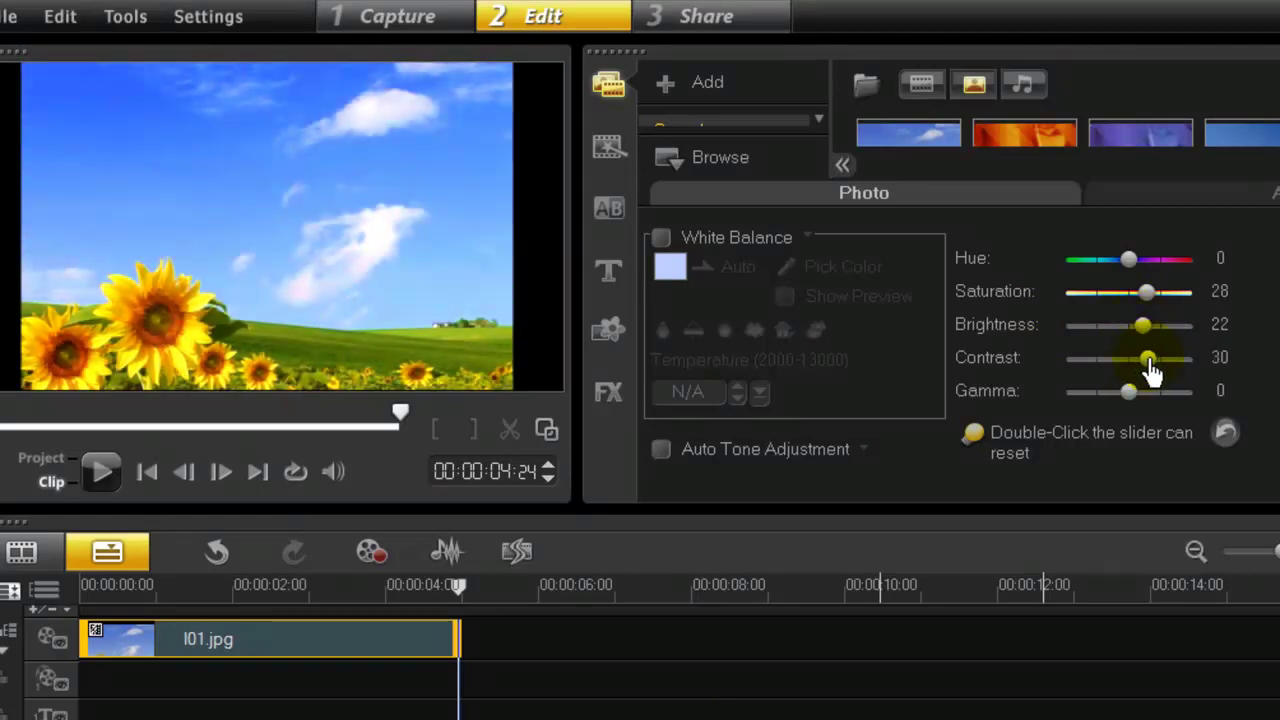
{"action": "left_click_drag", "start_coordinate": [1128, 402], "coordinate": [1154, 406]}
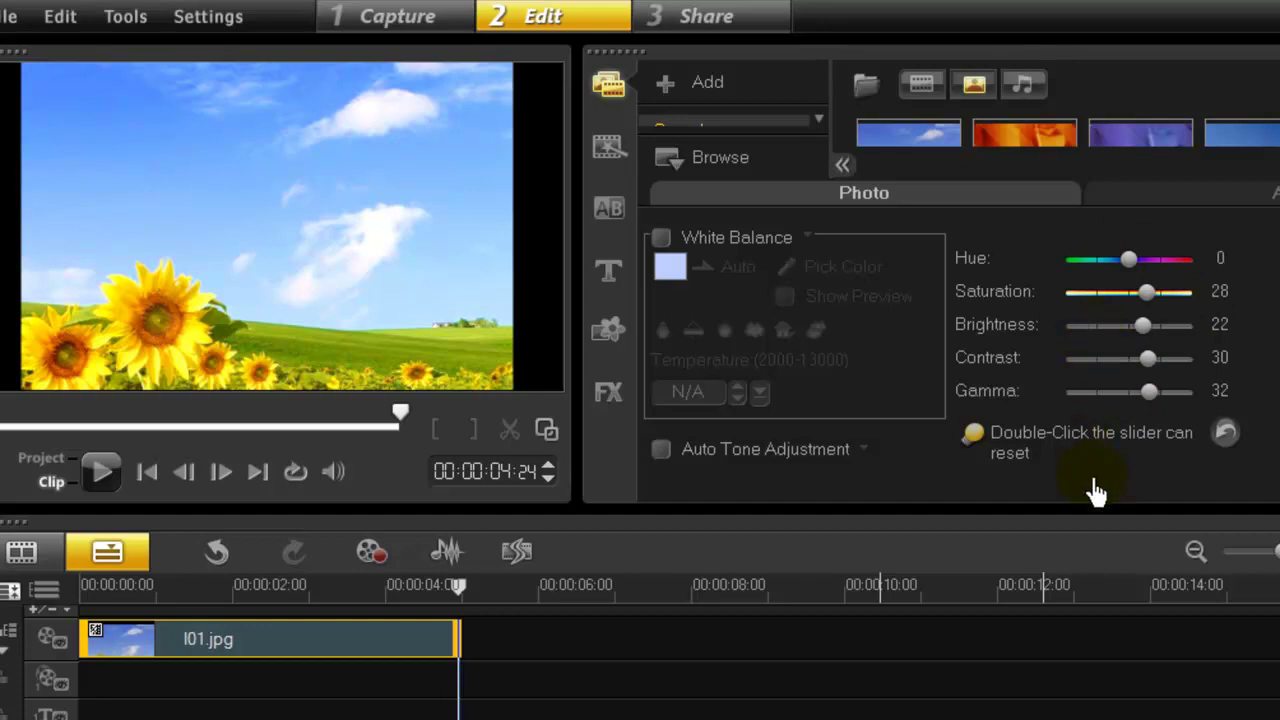
{"action": "left_click", "coordinate": [1226, 434]}
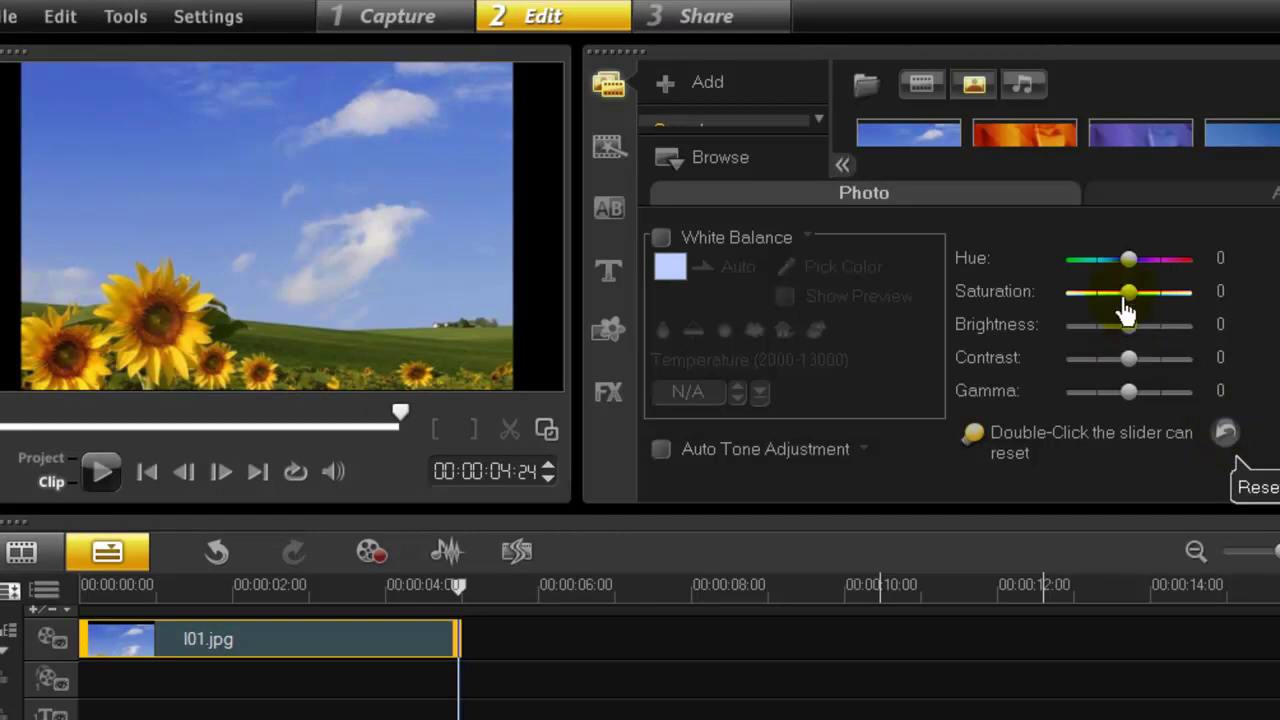
Step: Set the photo's Saturation to 32, Brightness to 30 and Contrast to 28, close the color correction settings and play the clip
{"action": "left_click_drag", "start_coordinate": [1130, 298], "coordinate": [1150, 370]}
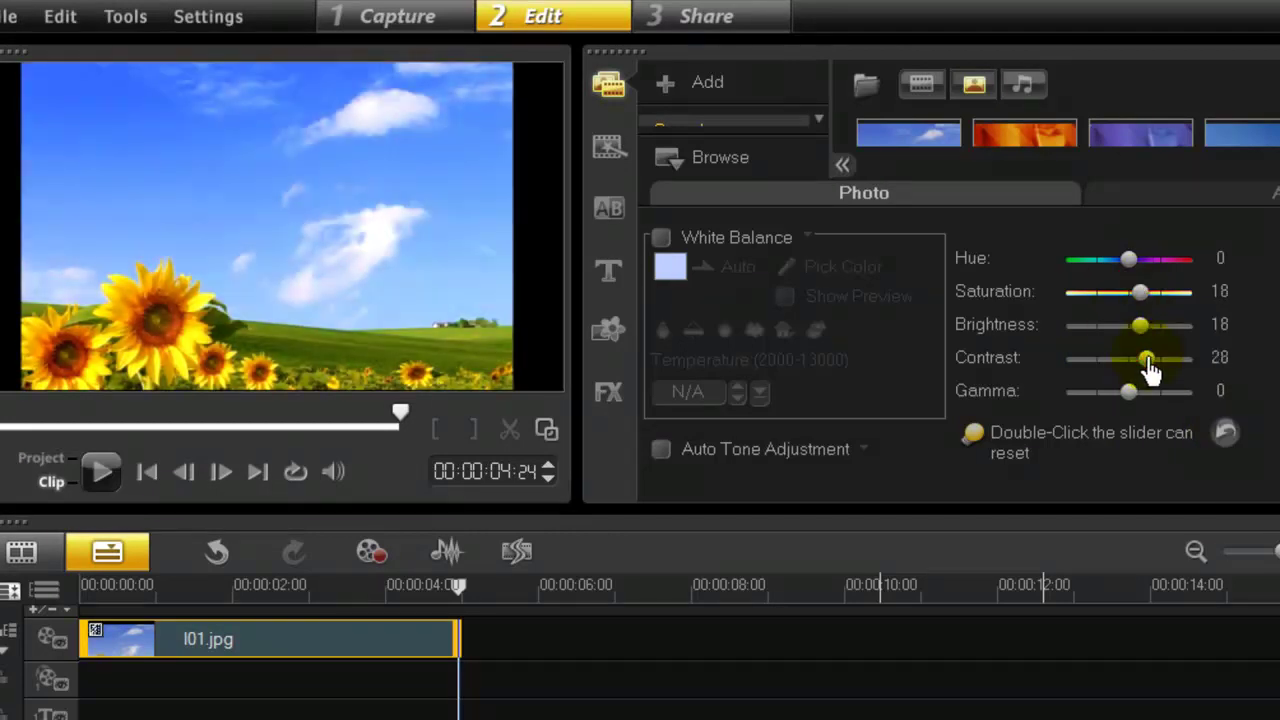
{"action": "left_click_drag", "start_coordinate": [1140, 326], "coordinate": [1151, 296]}
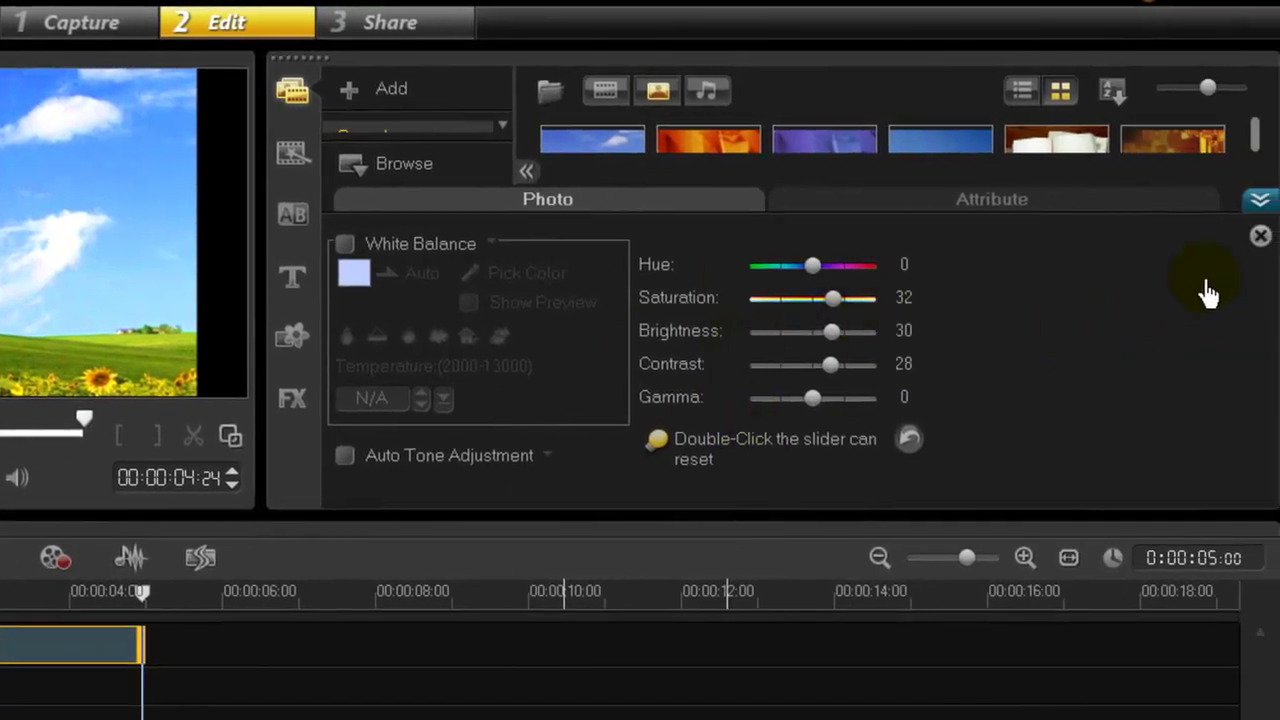
{"action": "left_click", "coordinate": [1259, 240]}
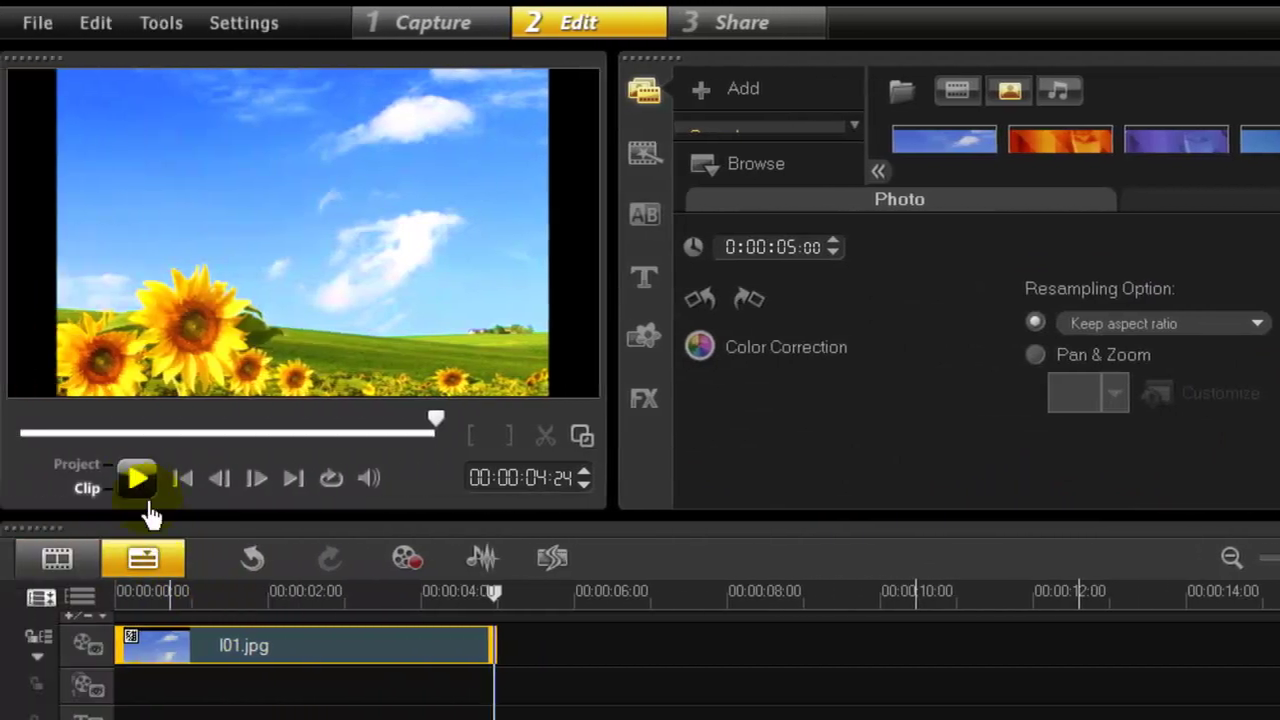
{"action": "left_click", "coordinate": [138, 480]}
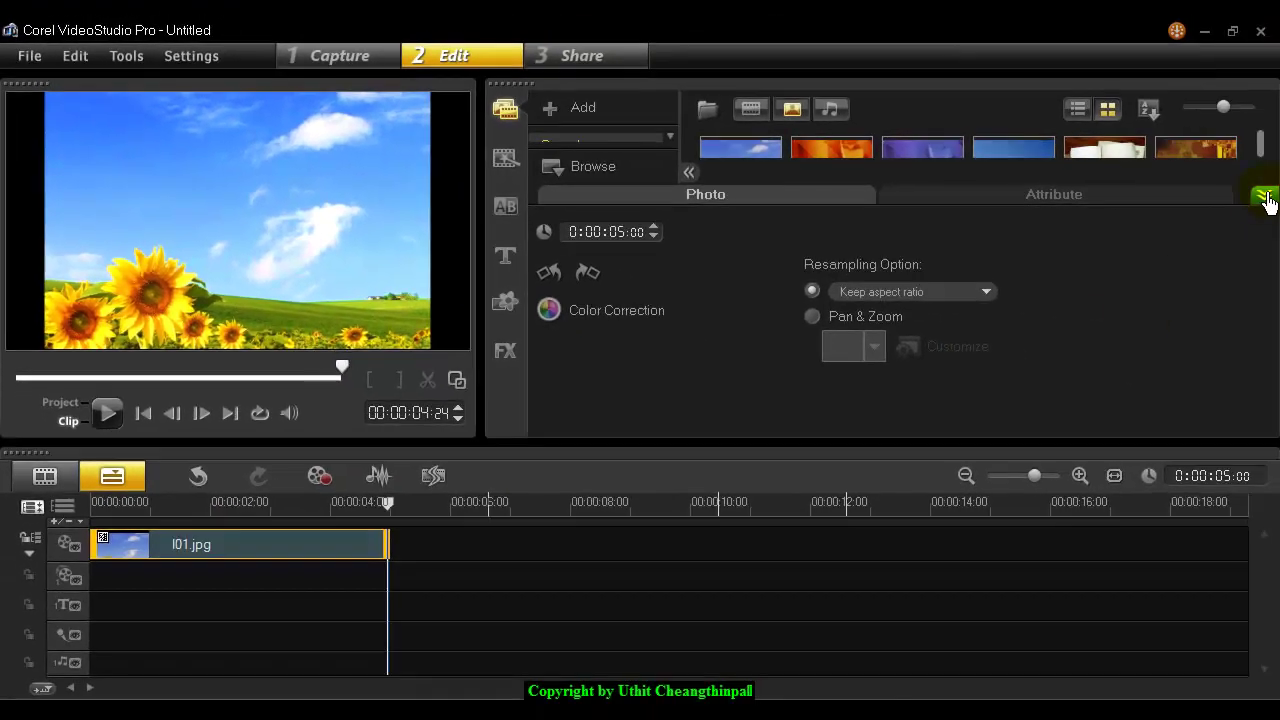
Step: Return to the photo library and add the sample photo I02 to the video track after I01.jpg
{"action": "left_click", "coordinate": [1265, 197]}
{"action": "left_click", "coordinate": [743, 195]}
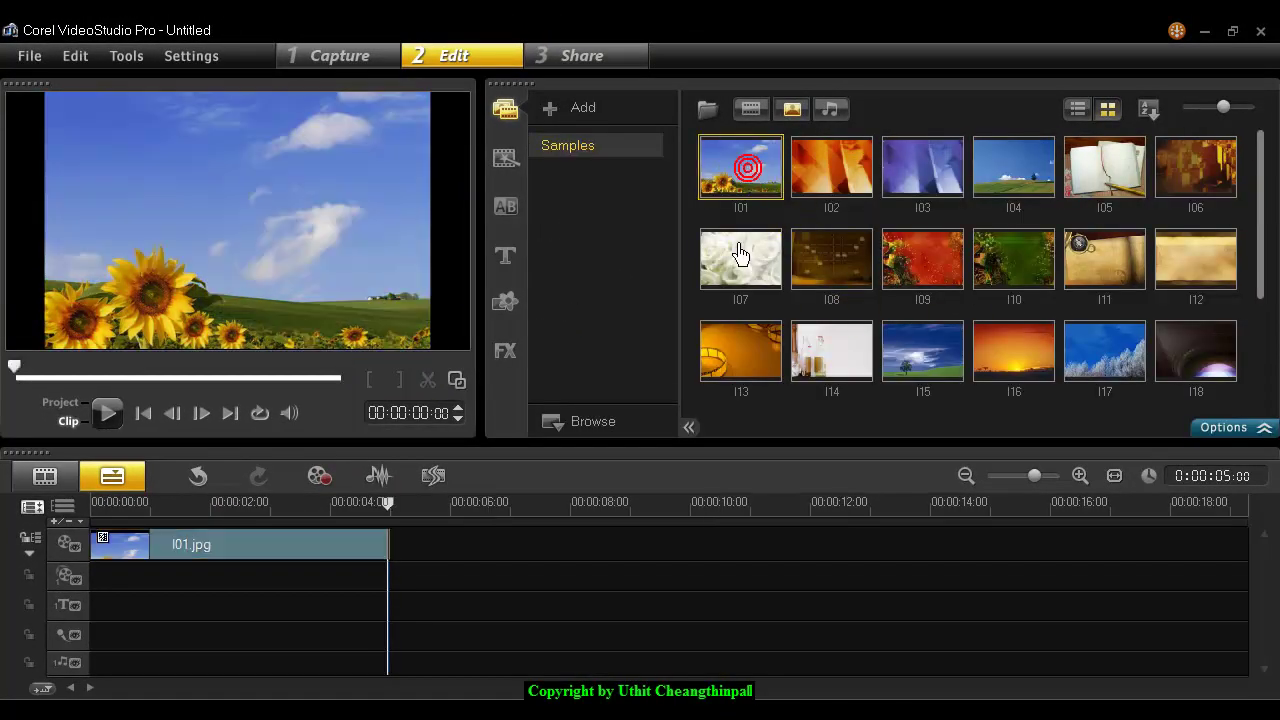
{"action": "left_click", "coordinate": [808, 185]}
{"action": "left_click_drag", "start_coordinate": [808, 185], "coordinate": [645, 551]}
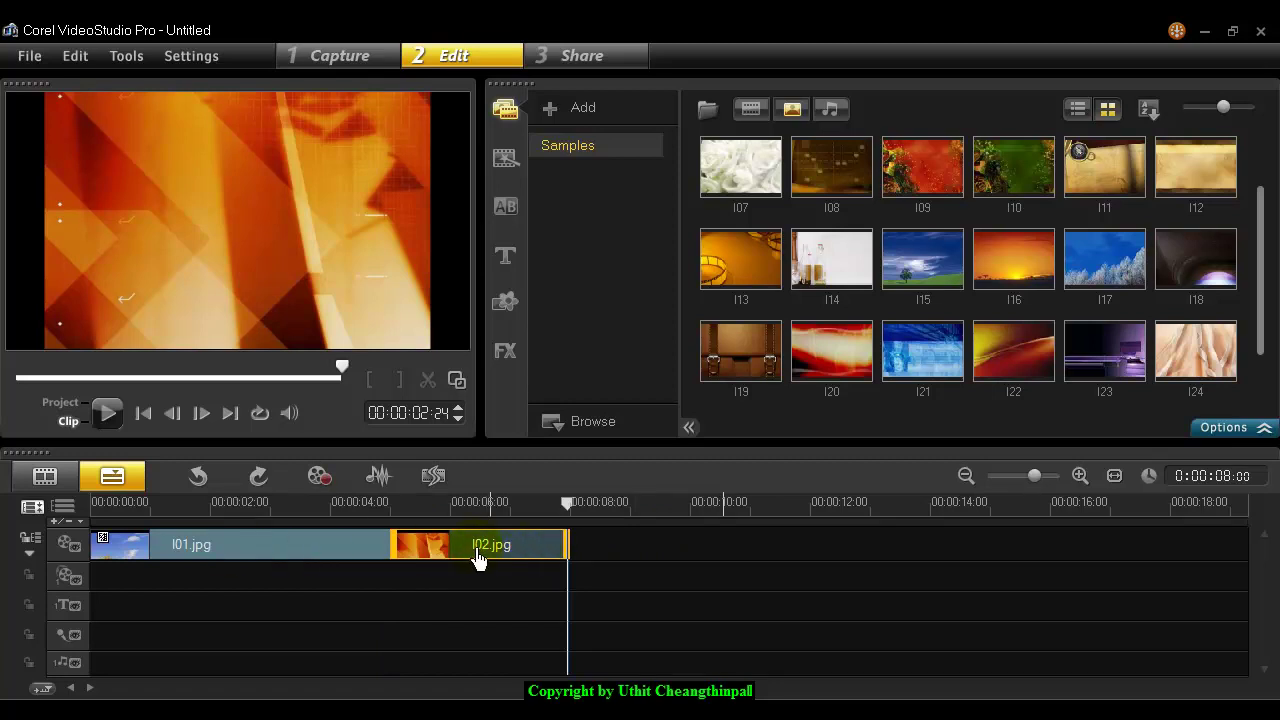
Step: Set the duration of the I02.jpg photo to 5 seconds in its photo options
{"action": "left_click", "coordinate": [1222, 427]}
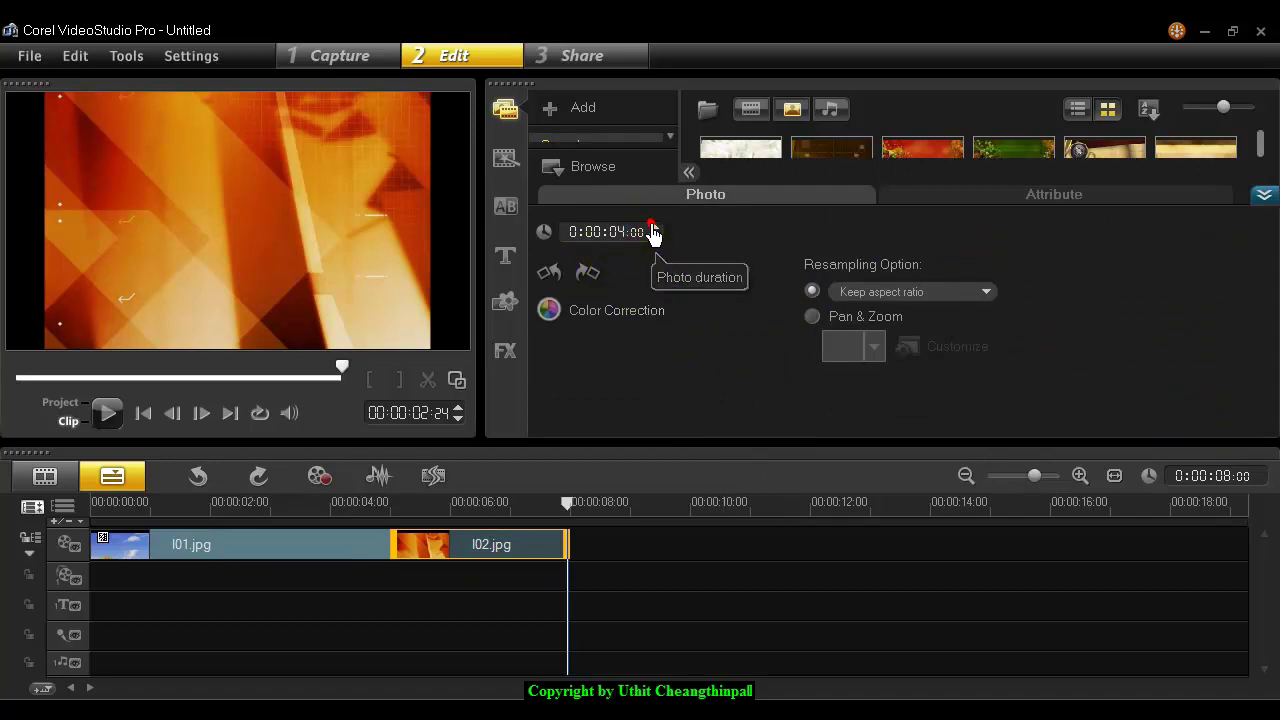
{"action": "type", "text": "5"}
{"action": "left_click", "coordinate": [700, 255]}
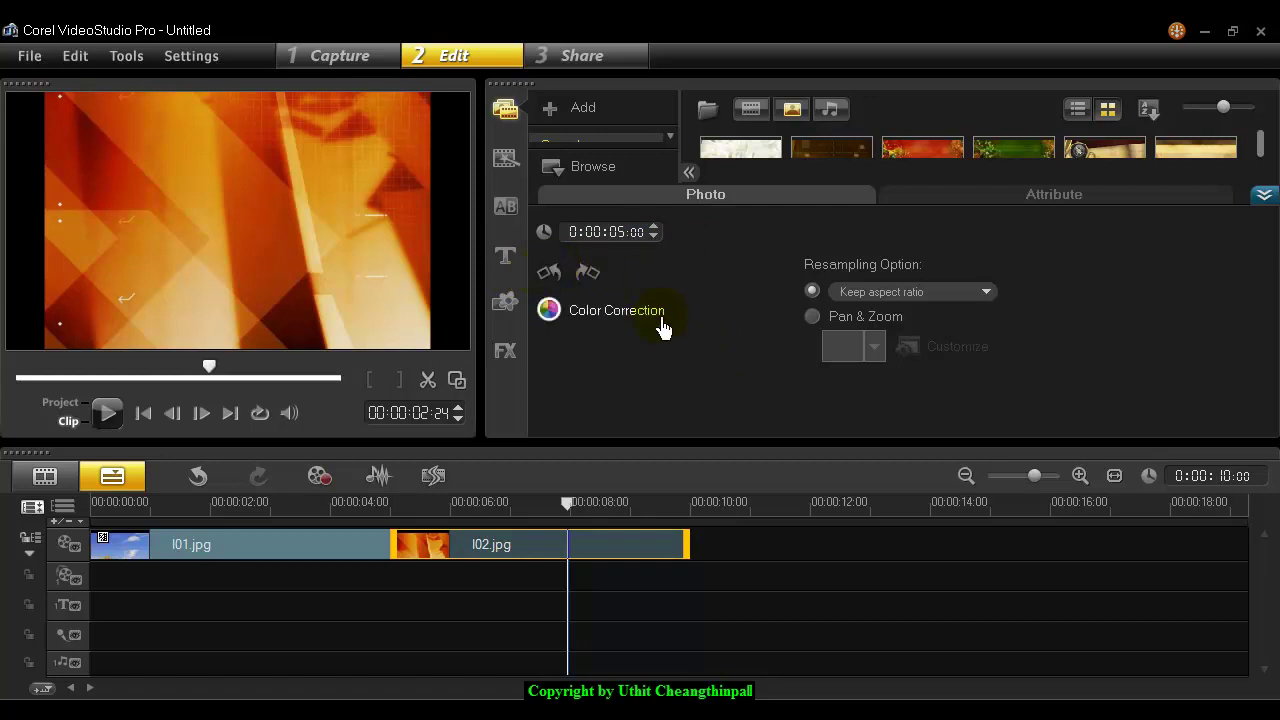
Step: Set the Hue of I02.jpg to 34 in its color correction and deselect the photo
{"action": "left_click", "coordinate": [594, 320]}
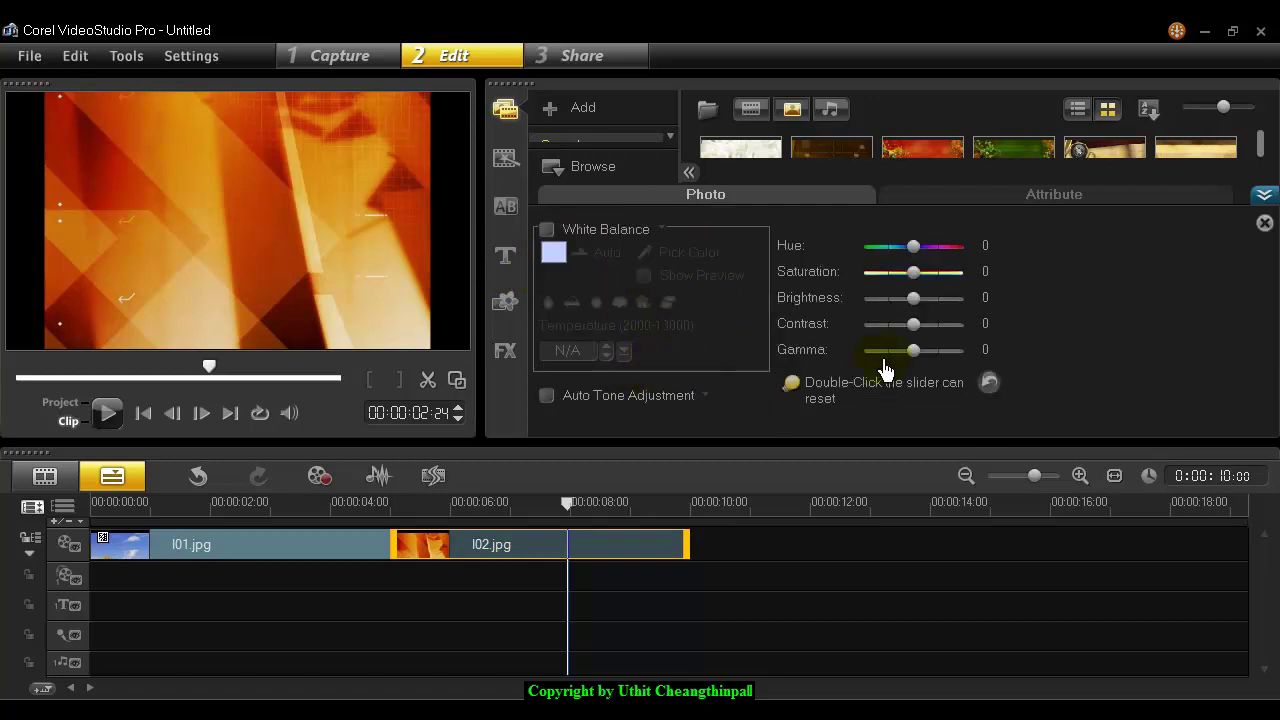
{"action": "left_click_drag", "start_coordinate": [913, 248], "coordinate": [931, 254]}
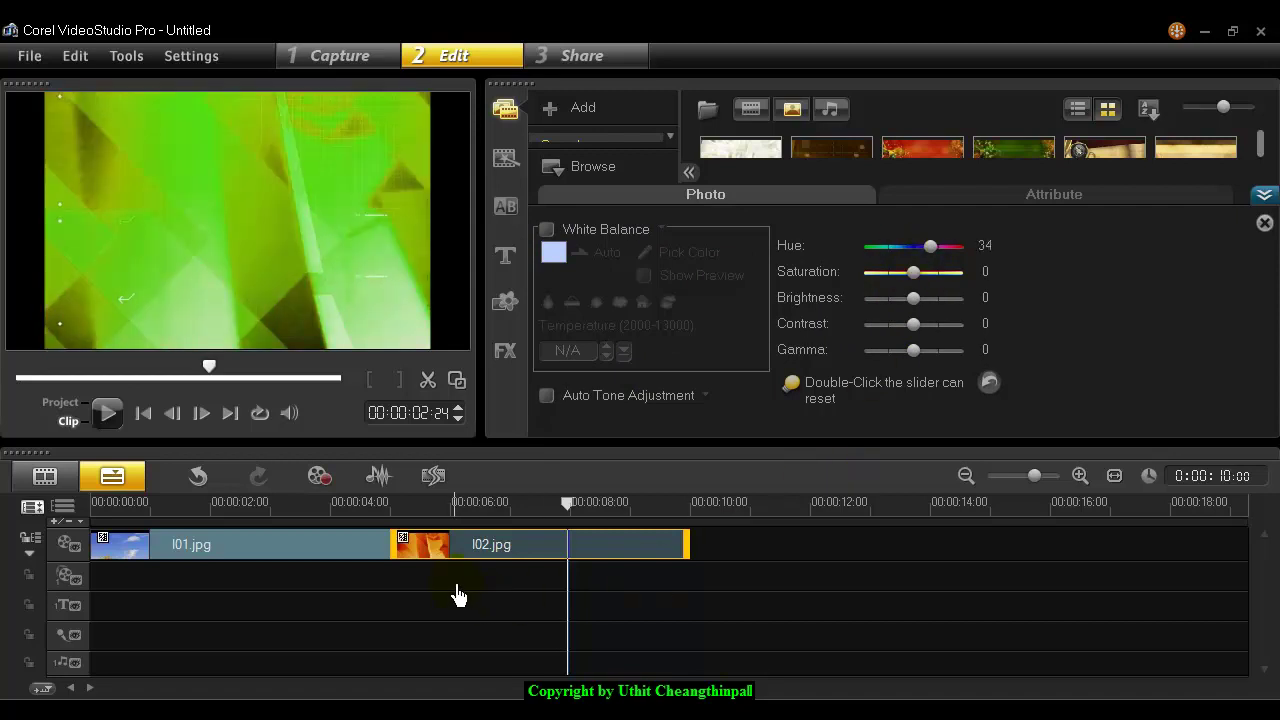
{"action": "left_click", "coordinate": [706, 548]}
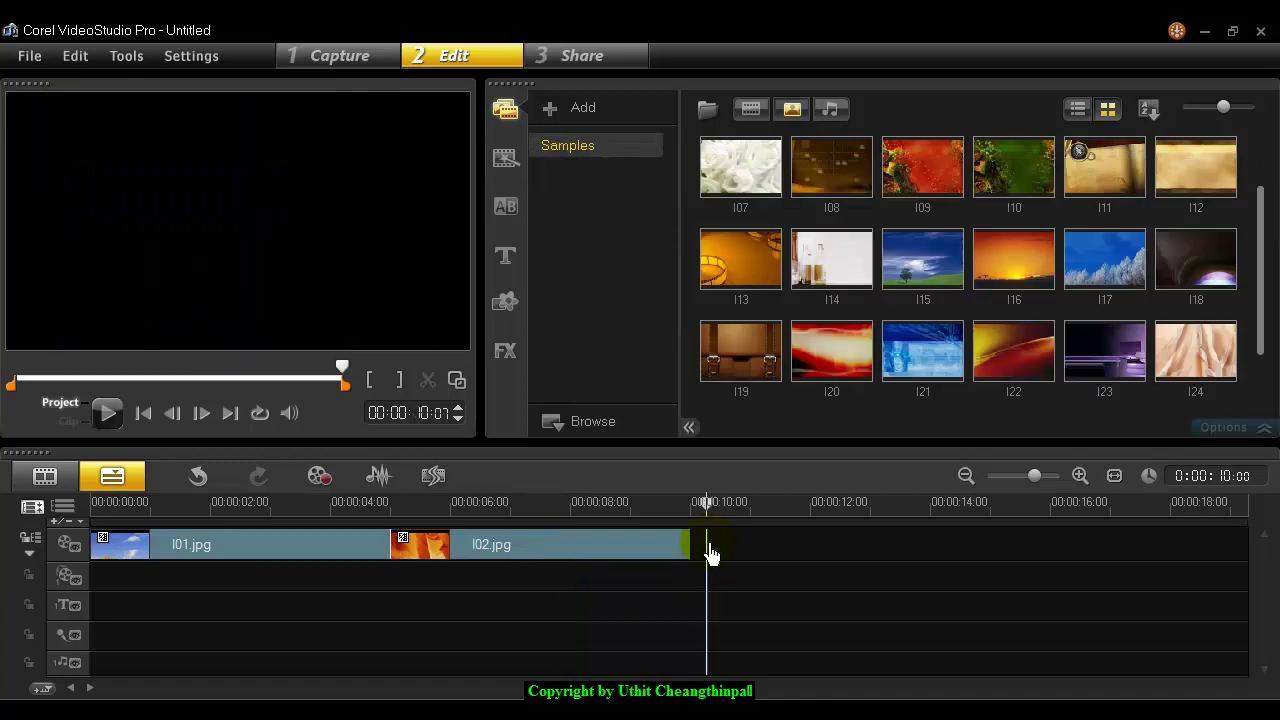
Step: Play the whole project from the start and scrub the timeline from I01.jpg into I02.jpg to review both photos
{"action": "left_click_drag", "start_coordinate": [185, 518], "coordinate": [97, 510]}
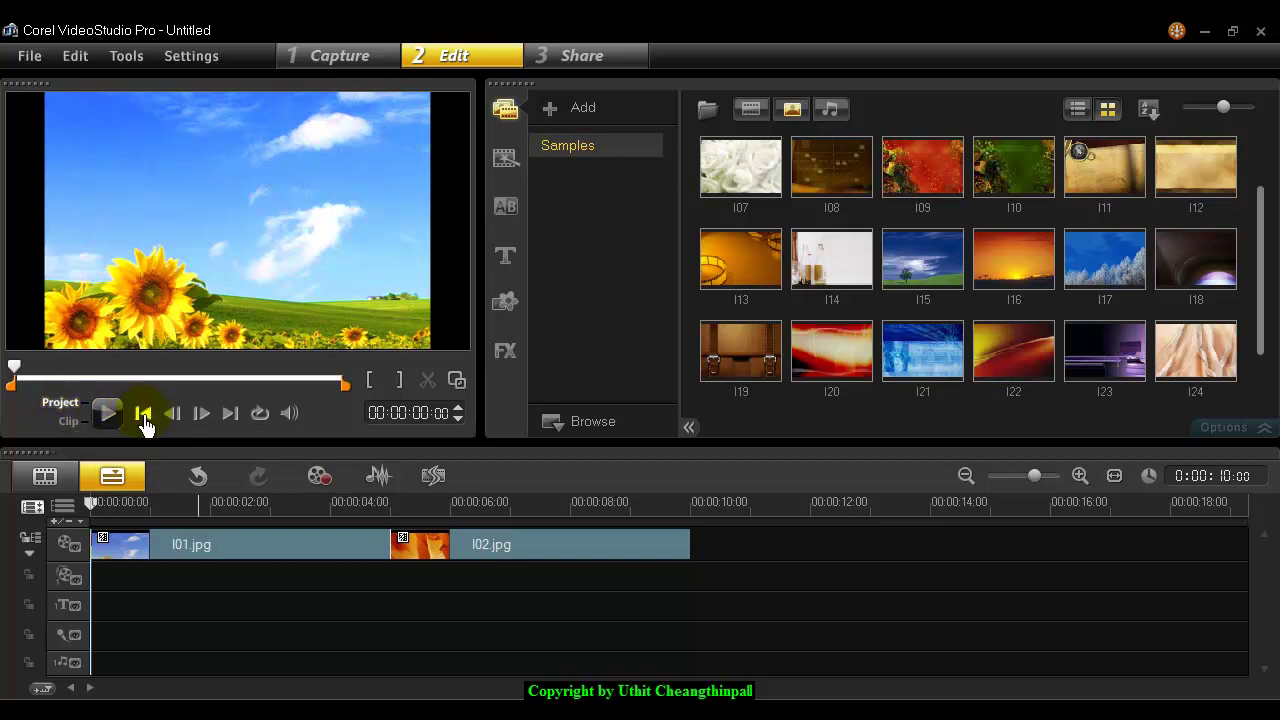
{"action": "left_click", "coordinate": [105, 413]}
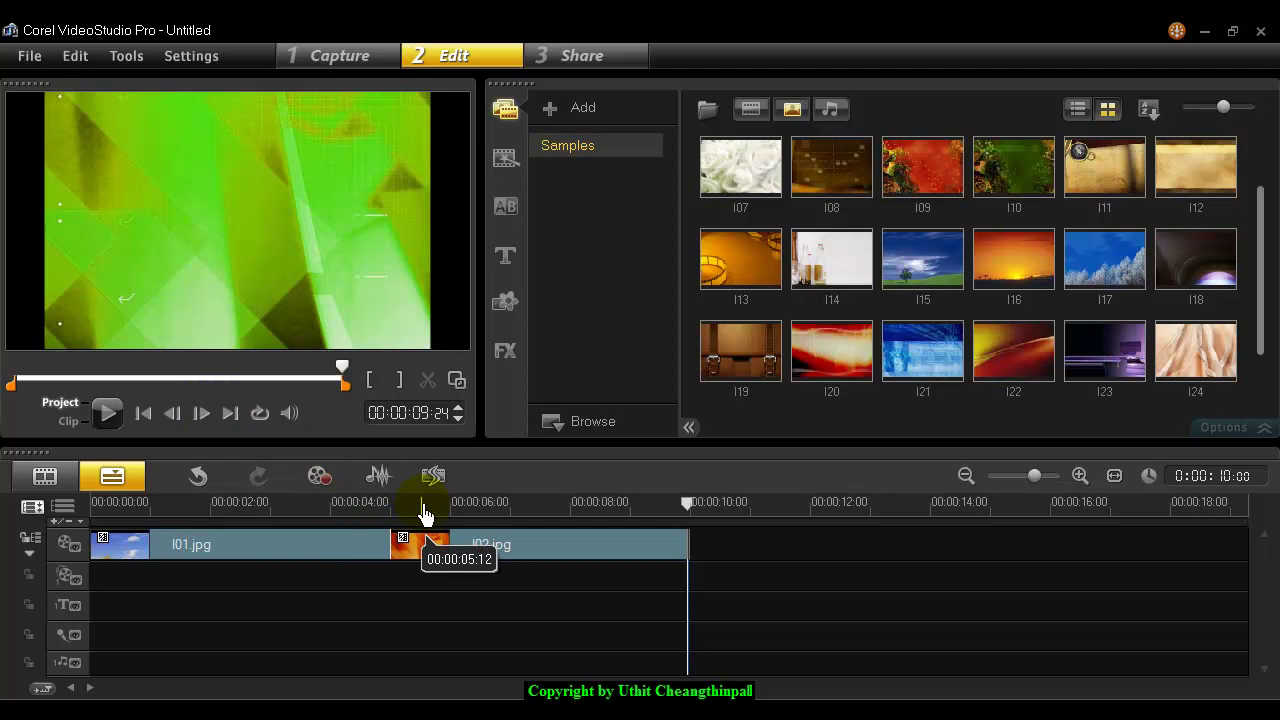
{"action": "left_click_drag", "start_coordinate": [356, 514], "coordinate": [463, 529]}
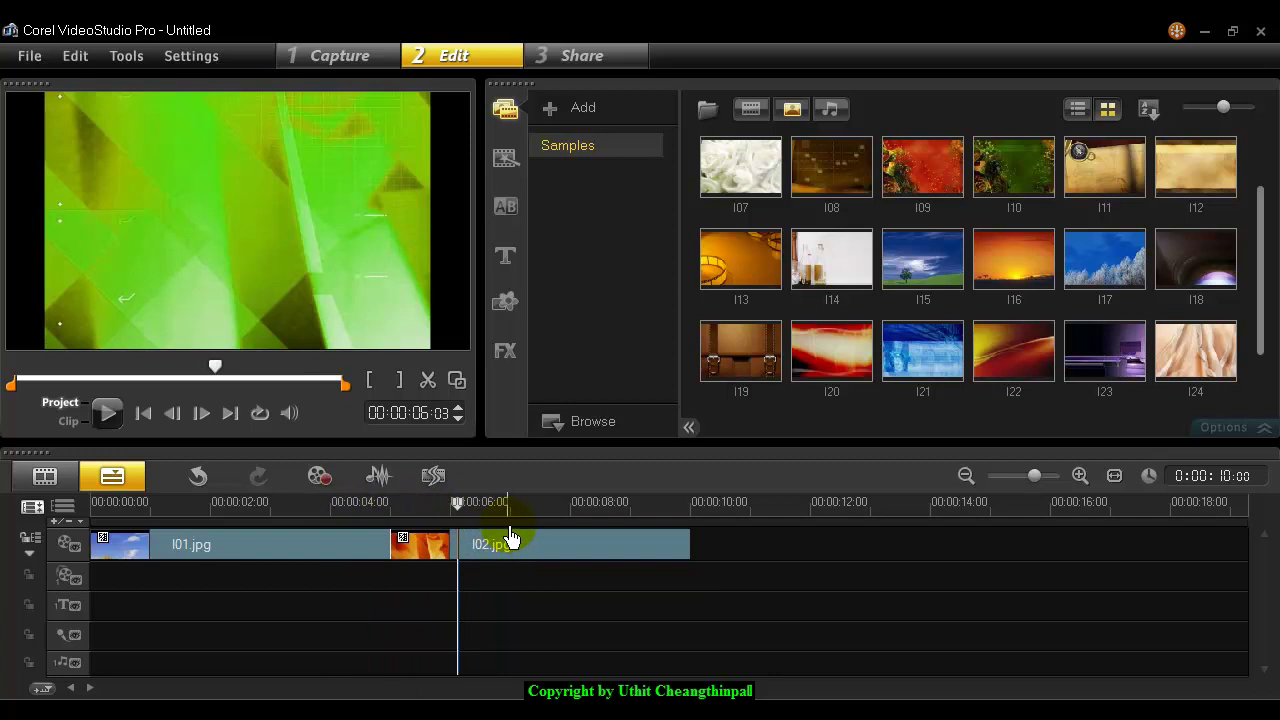